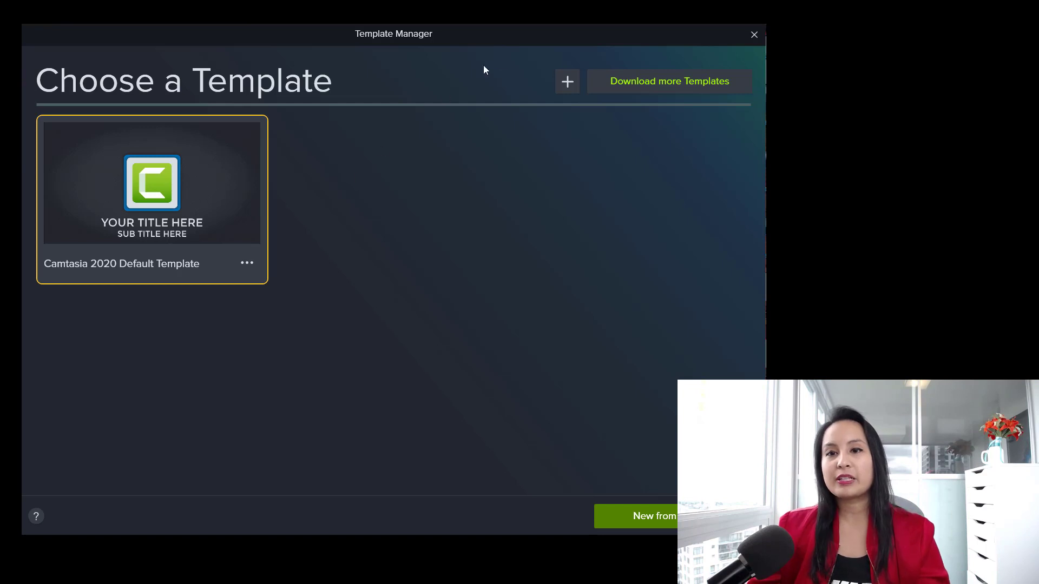
Step: Open the online source for more templates, browse the Templates collection, and preview the Education - College Filmed Presentation template
left_click(654, 83)
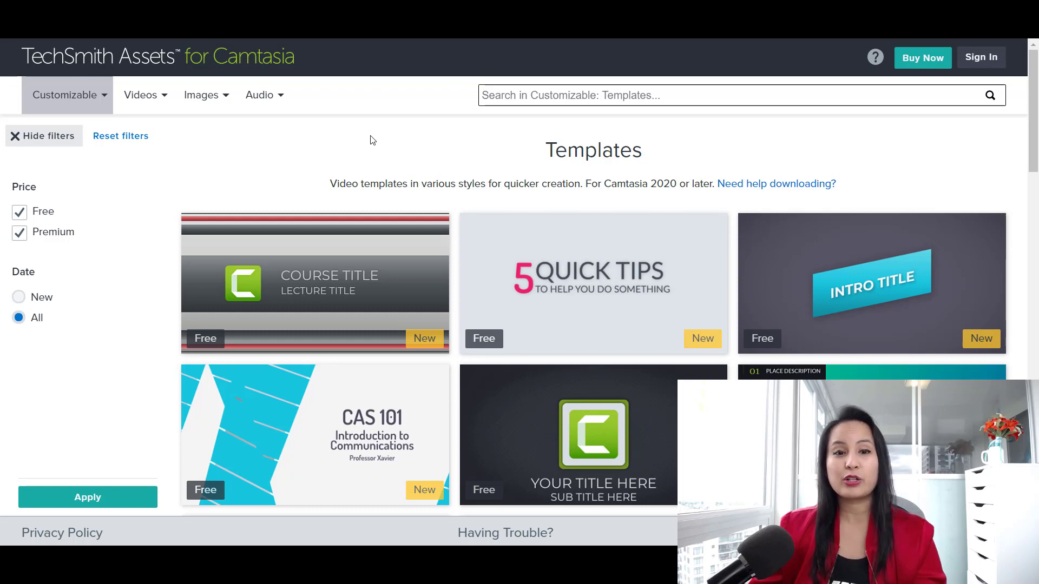
mouse_move(355, 292)
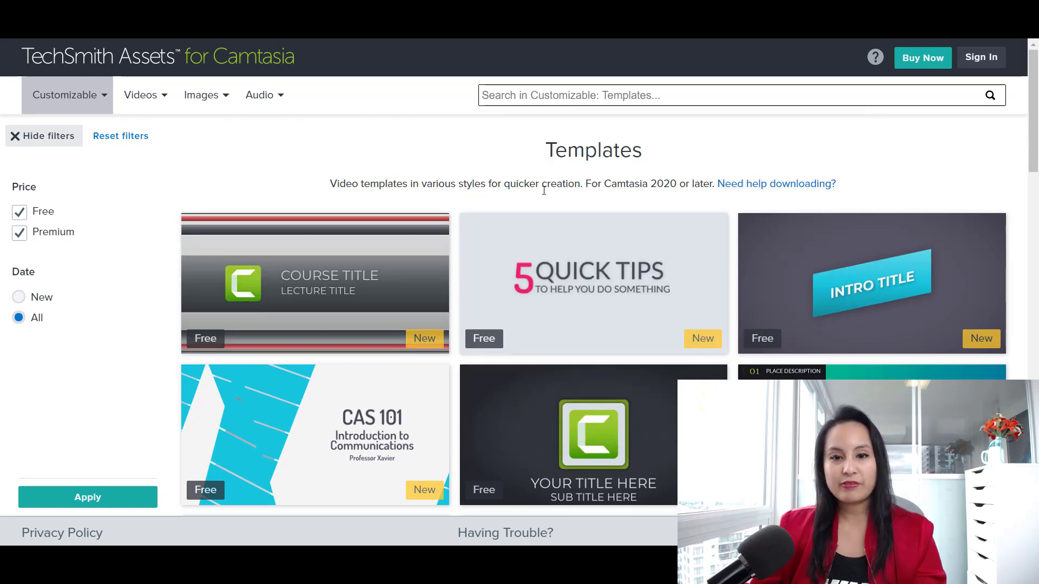
scroll(794, 297, "down", 5)
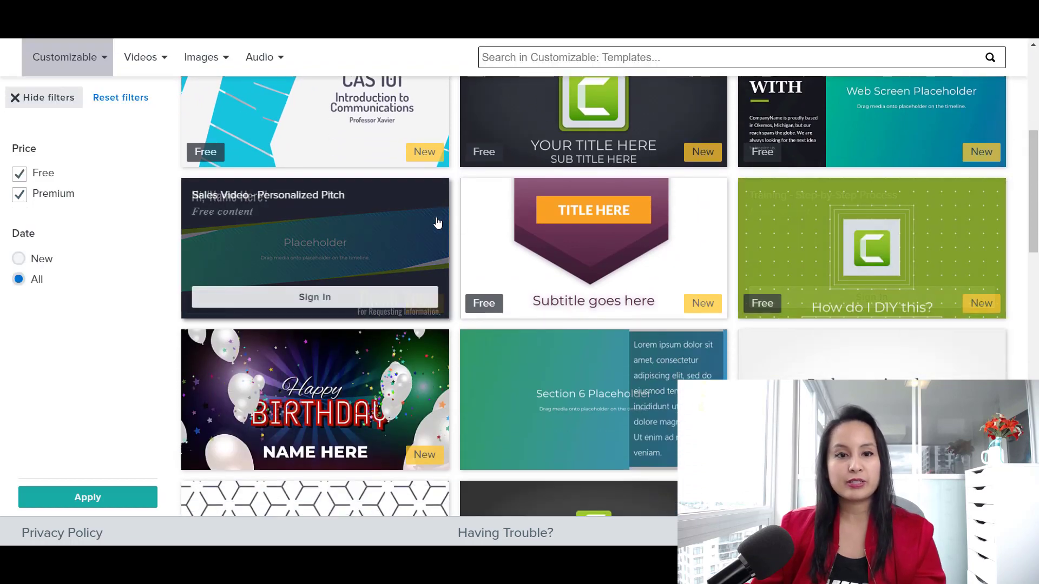
scroll(322, 222, "up", 2)
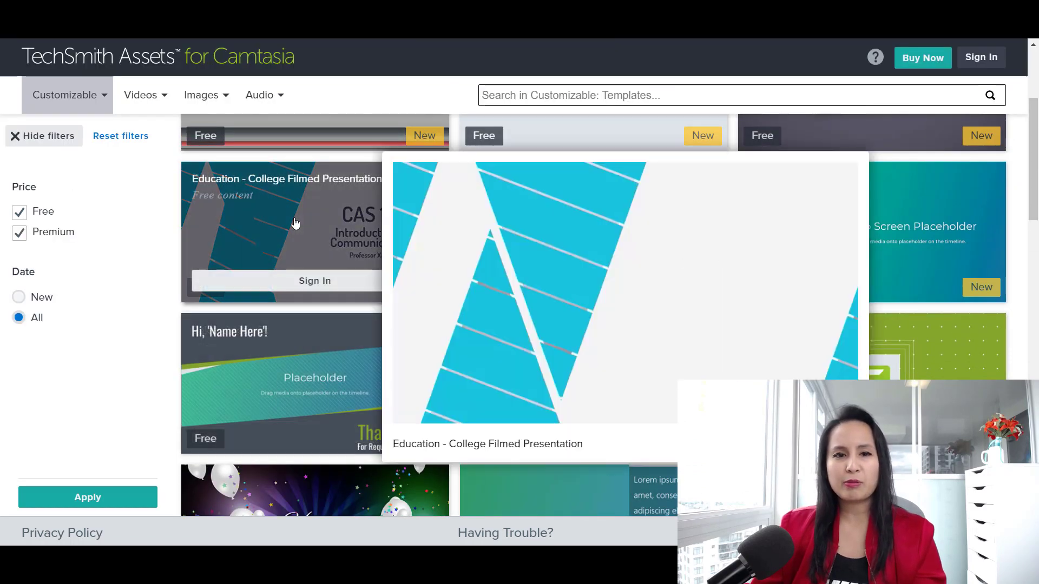
mouse_move(295, 223)
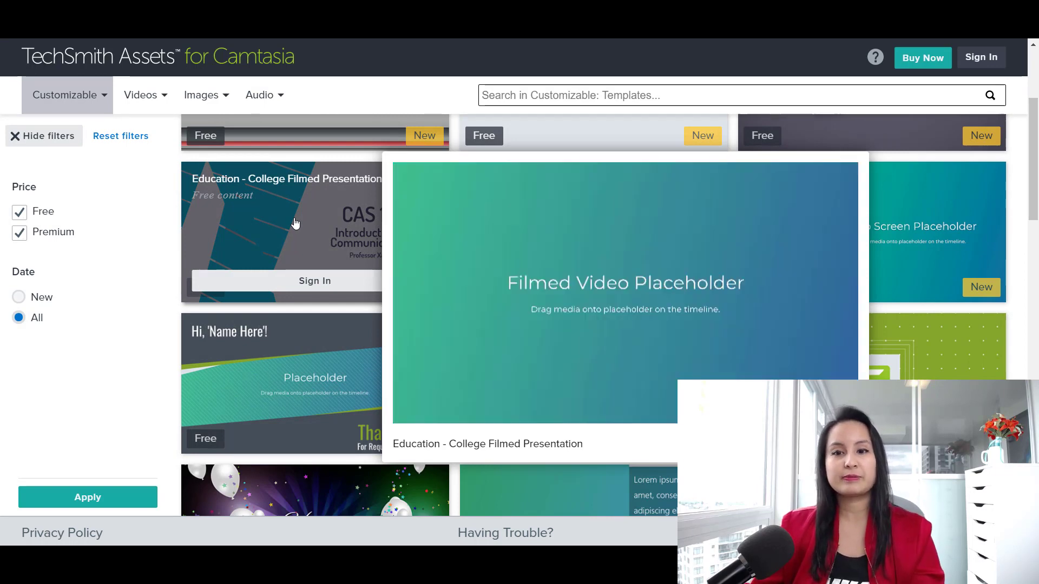
scroll(366, 171, "up", 4)
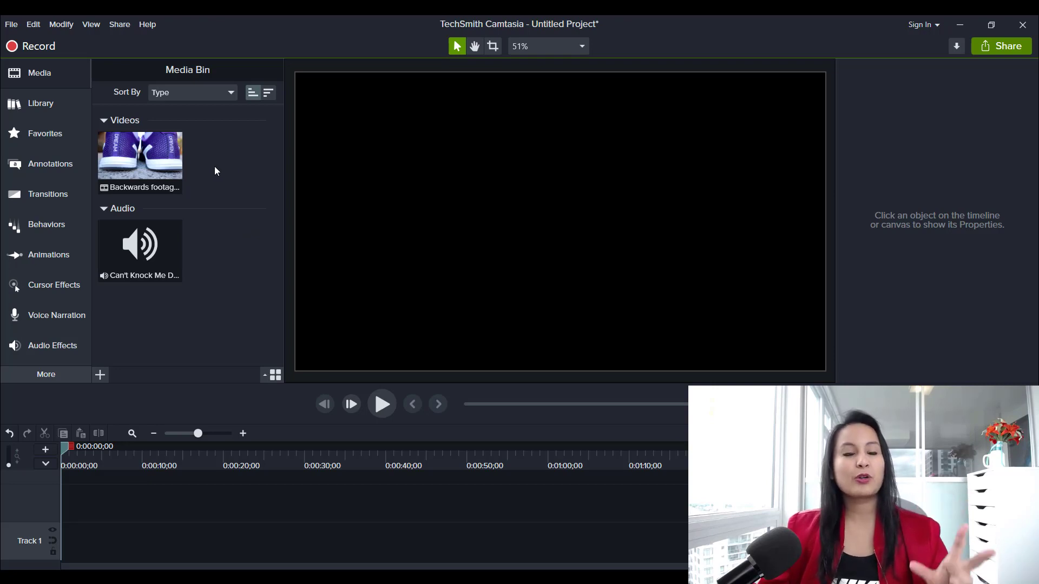
Step: Inspect the Backwards footage clip and the Media Bin's sort criteria, trying descending order before returning to ascending
left_click(157, 157)
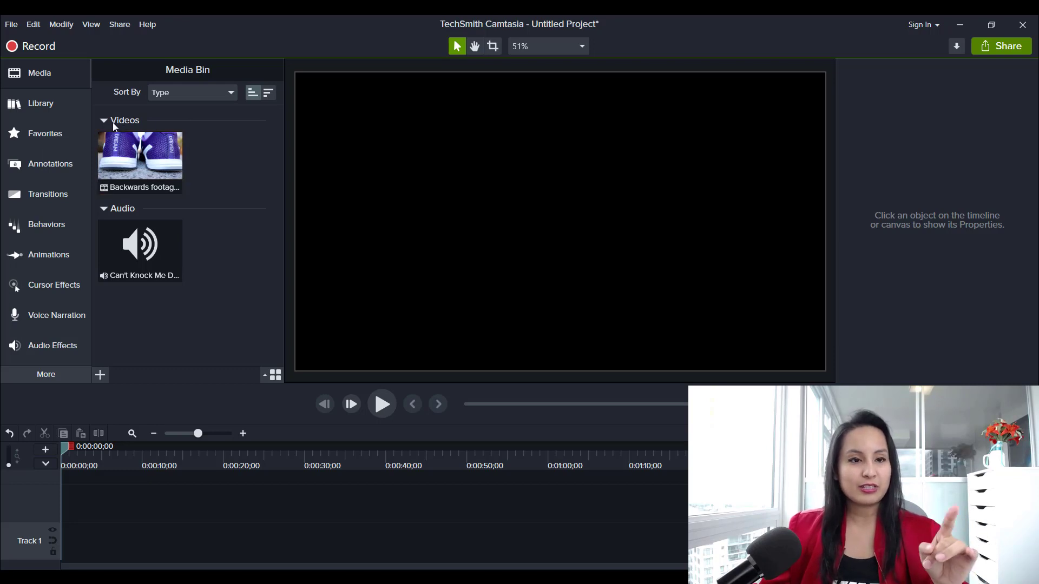
left_click(154, 146)
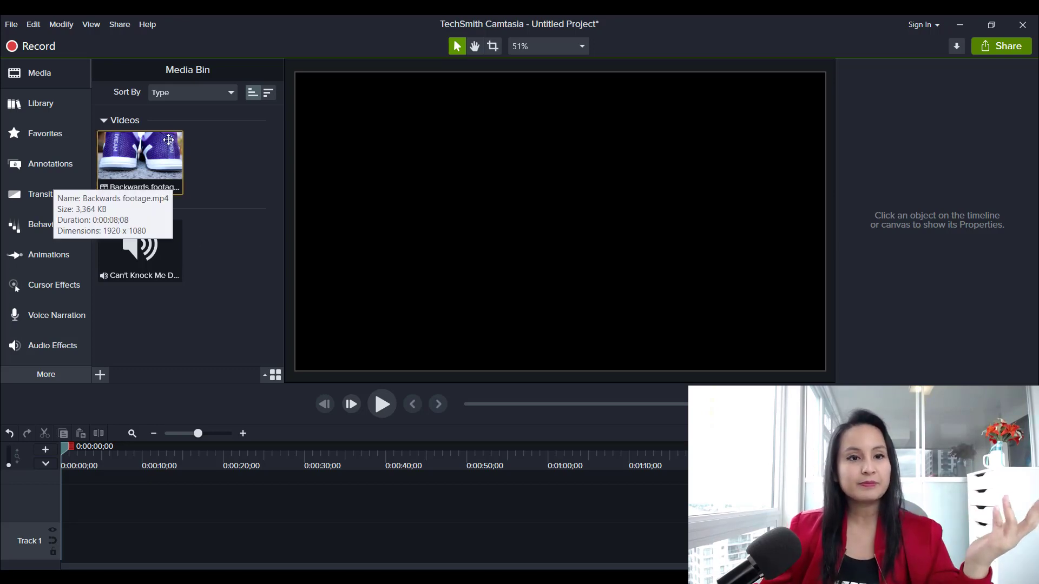
left_click(265, 93)
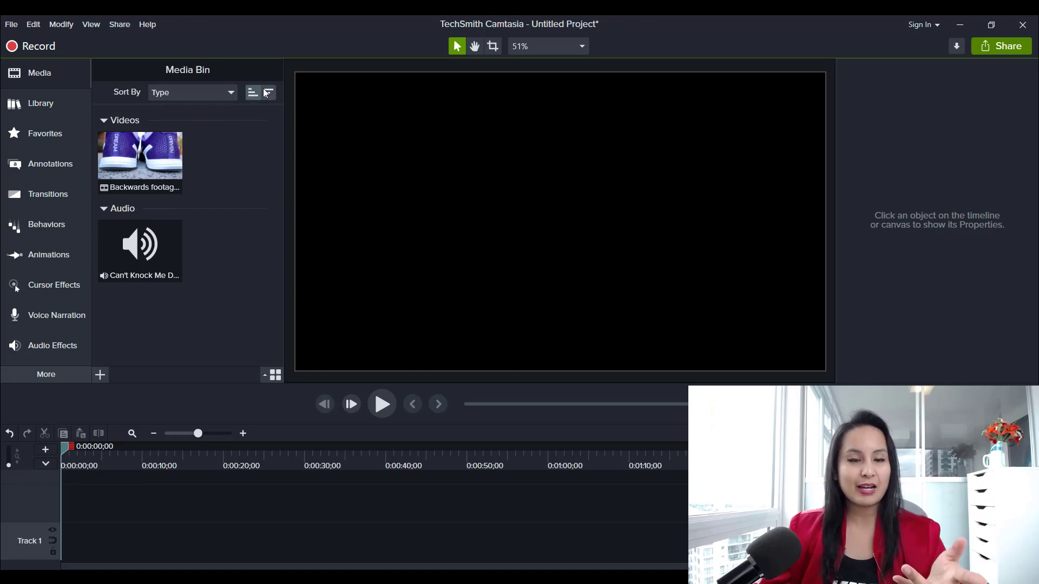
left_click(233, 92)
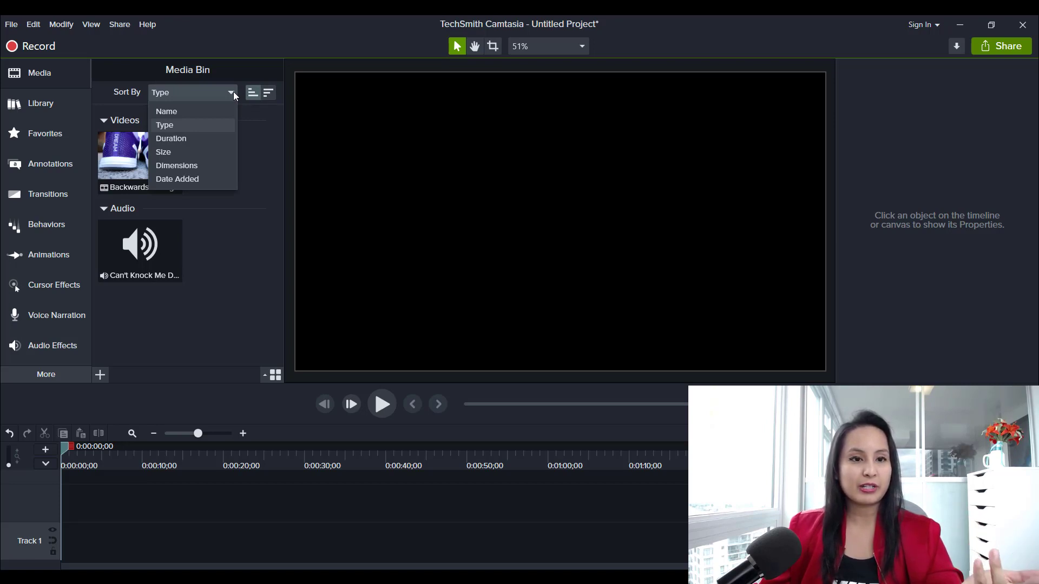
left_click(233, 92)
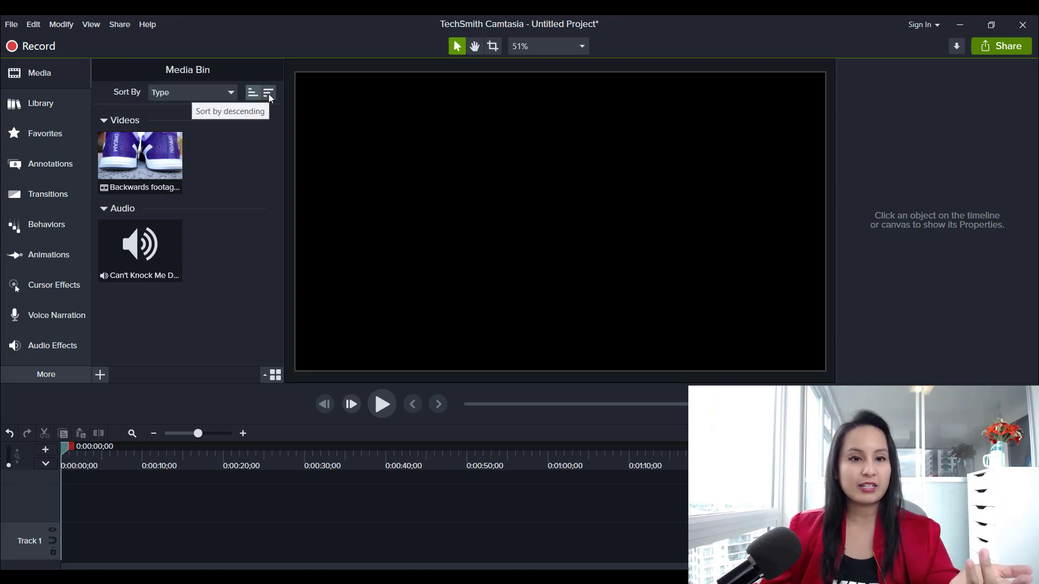
left_click(269, 94)
left_click(254, 93)
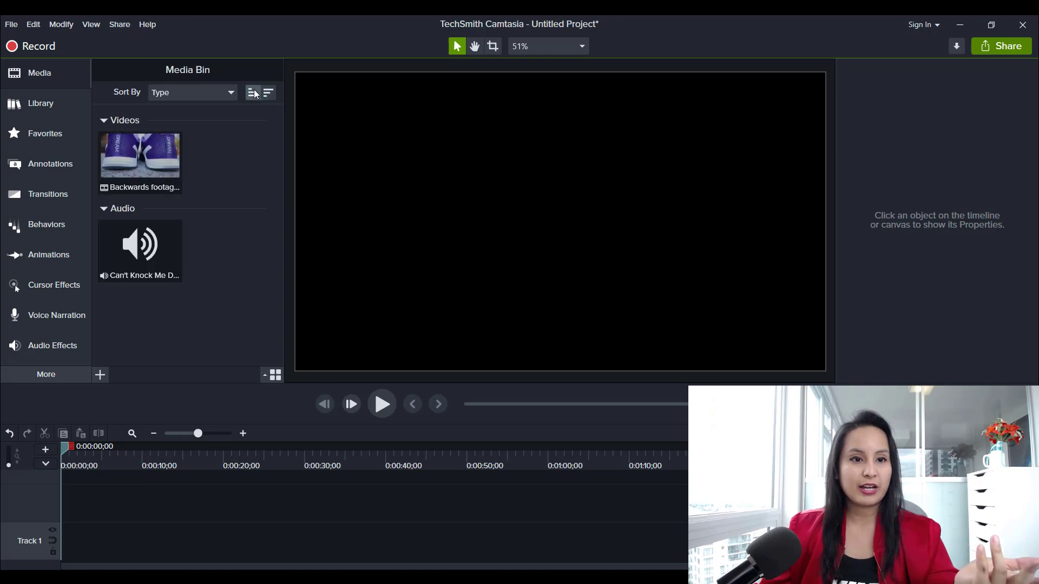
Step: Try the two smaller thumbnail sizes in the Media Bin, then restore the two-by-two thumbnail grid
left_click(275, 376)
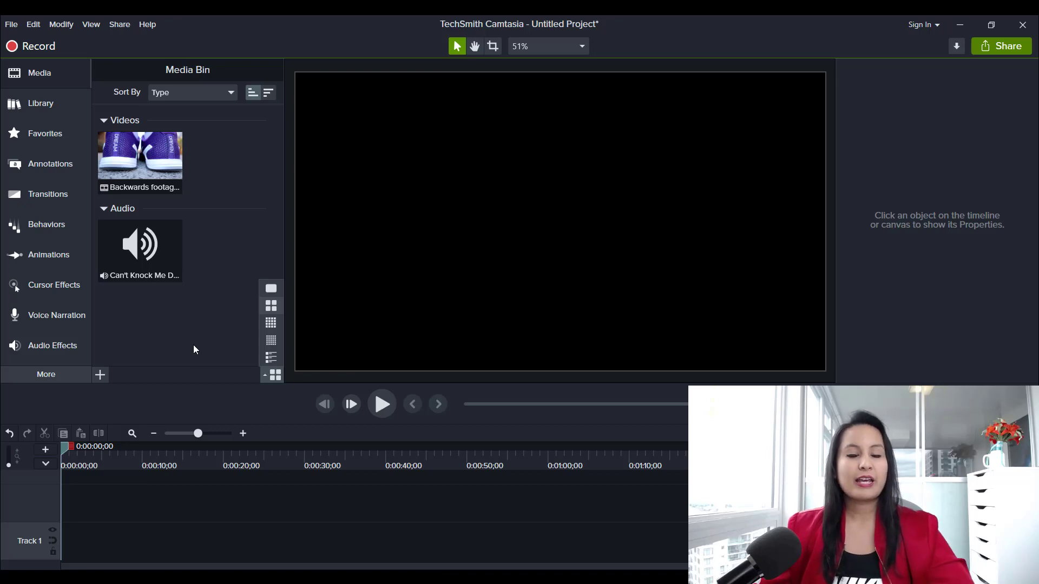
left_click(270, 324)
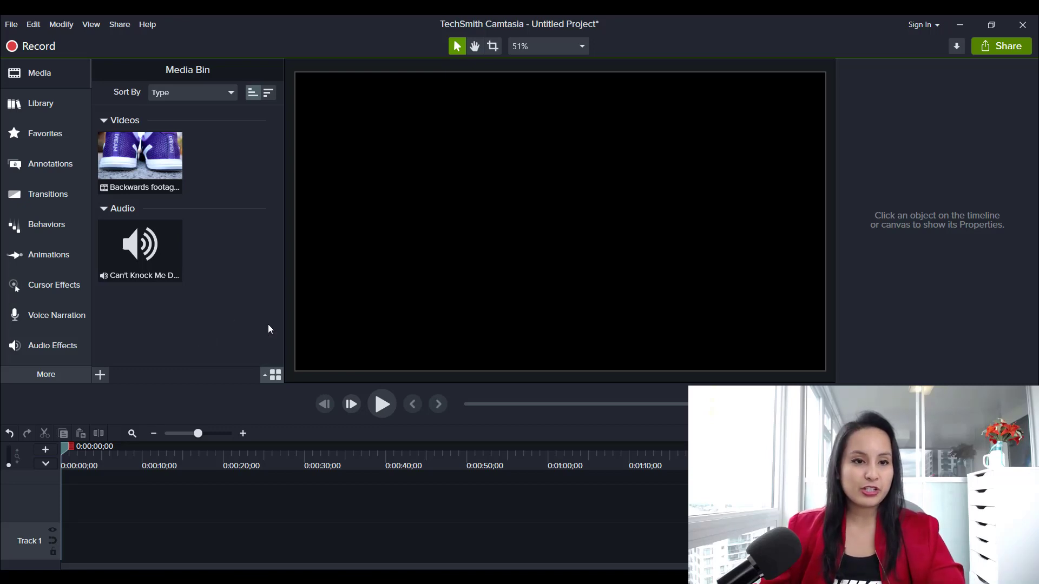
left_click(275, 375)
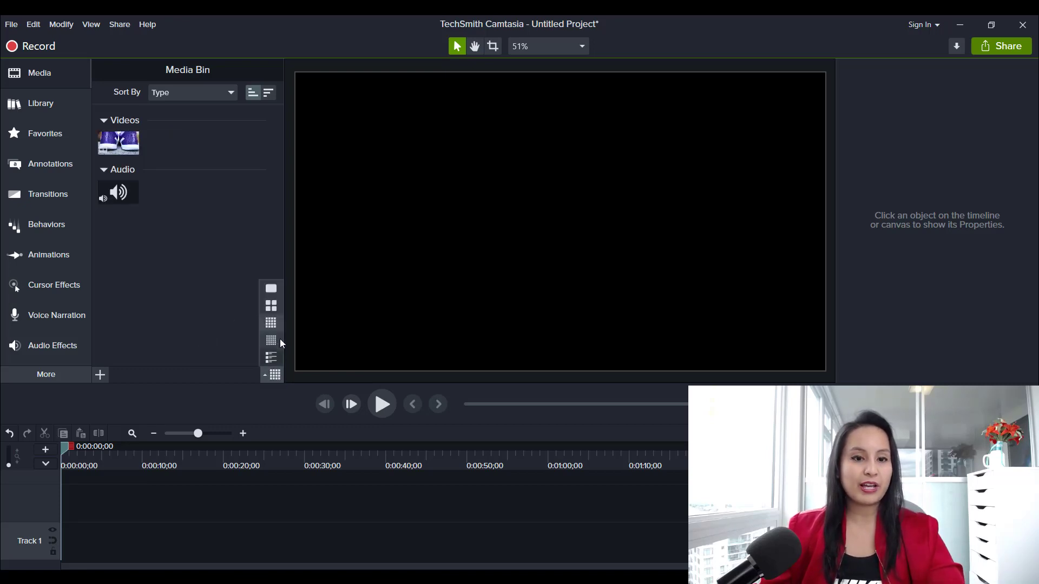
left_click(267, 345)
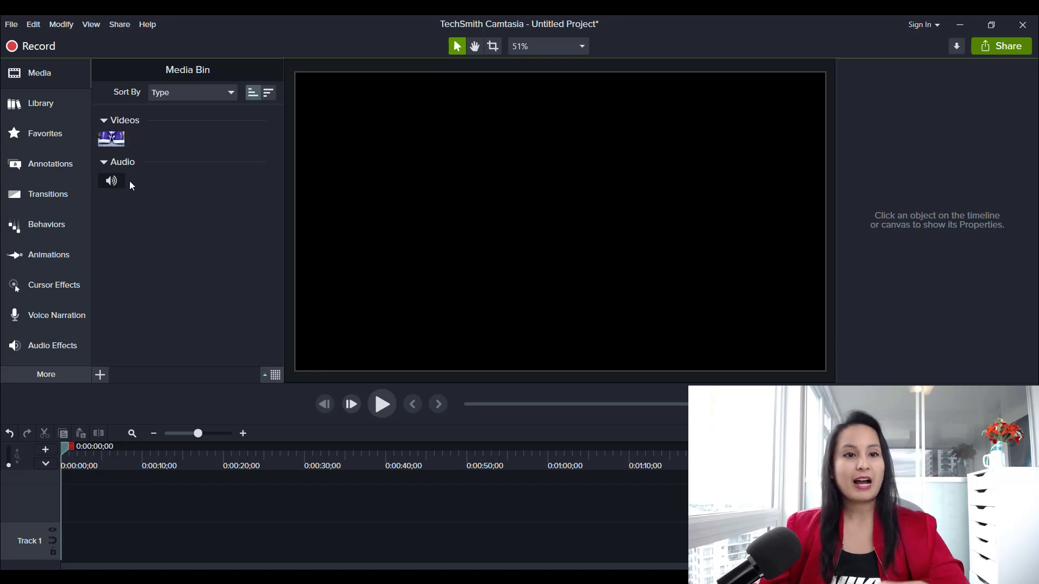
left_click(276, 376)
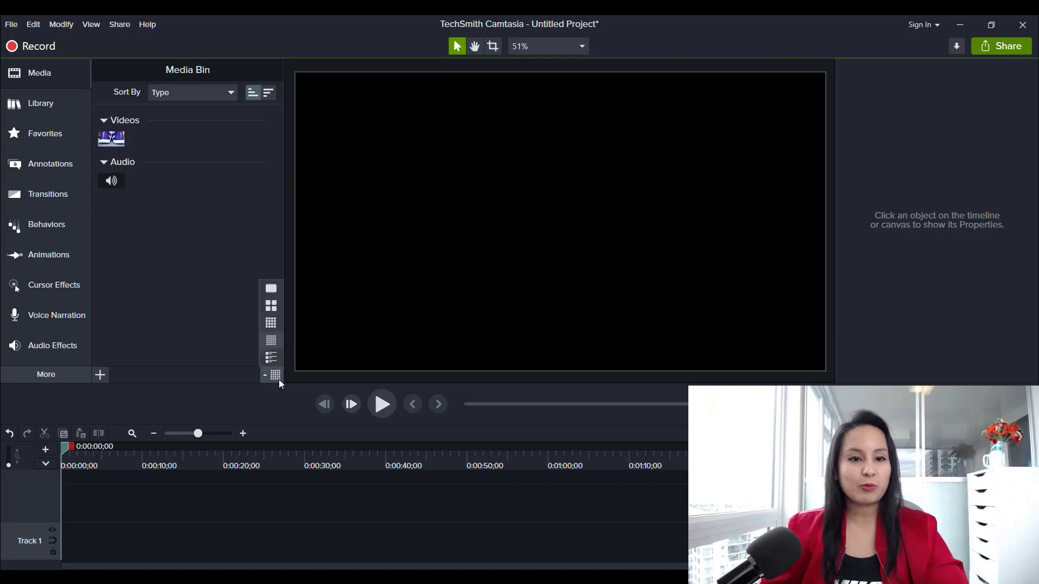
left_click(270, 308)
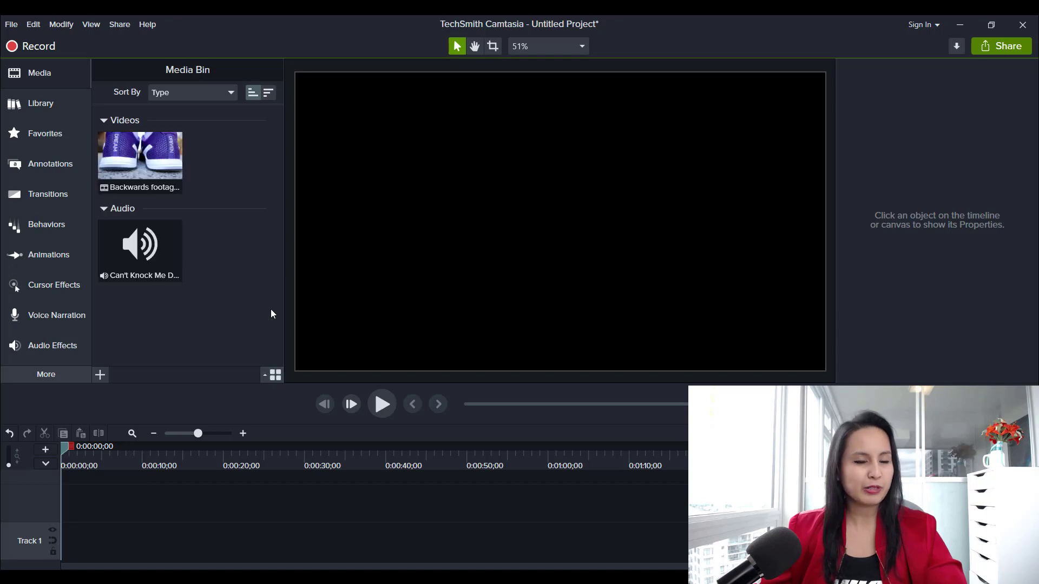
Step: Show the Media Bin as a detailed list with durations, then return to the two-by-two thumbnail grid
left_click(276, 376)
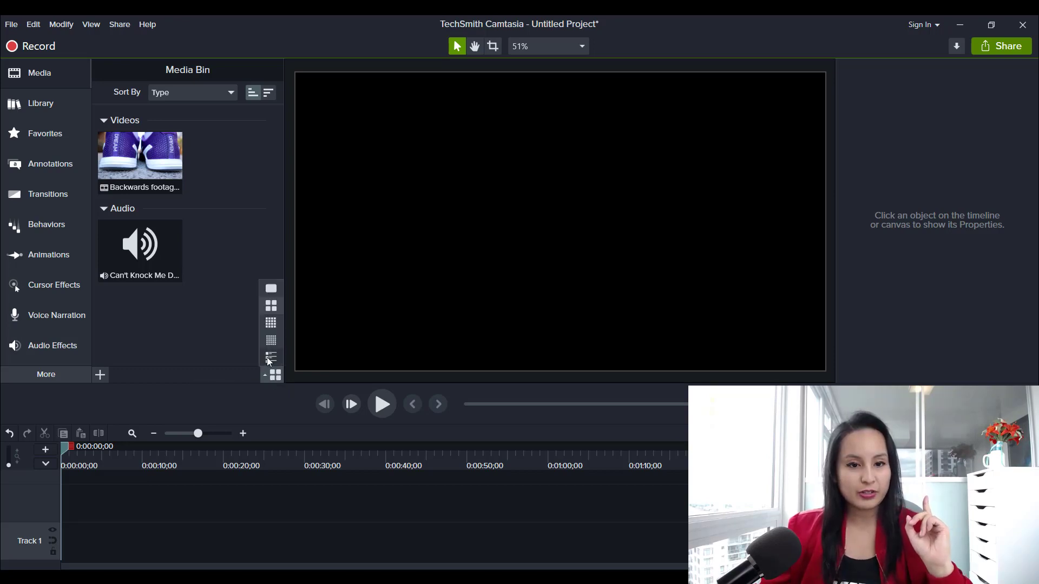
left_click(268, 357)
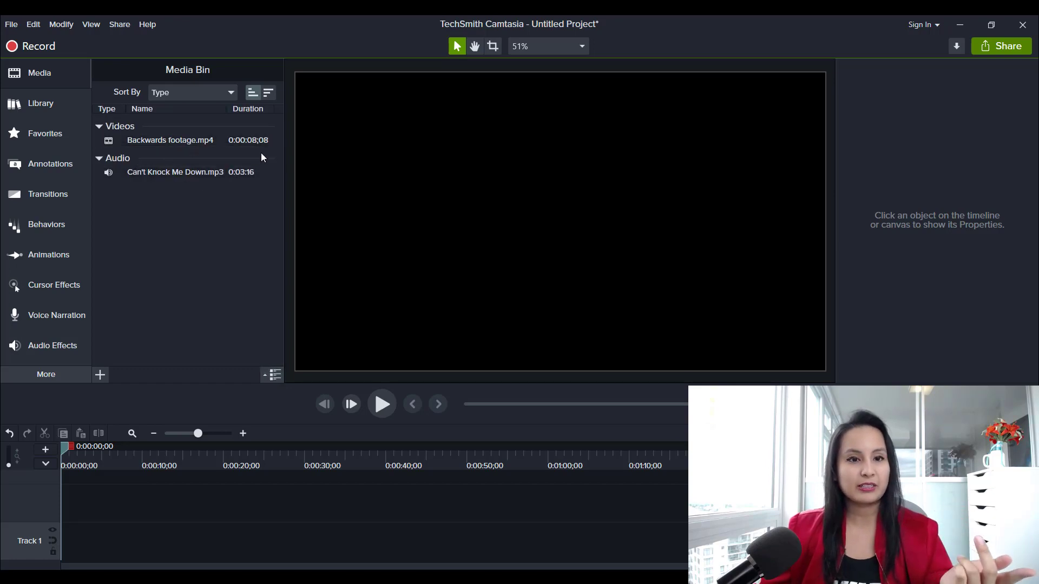
left_click(275, 374)
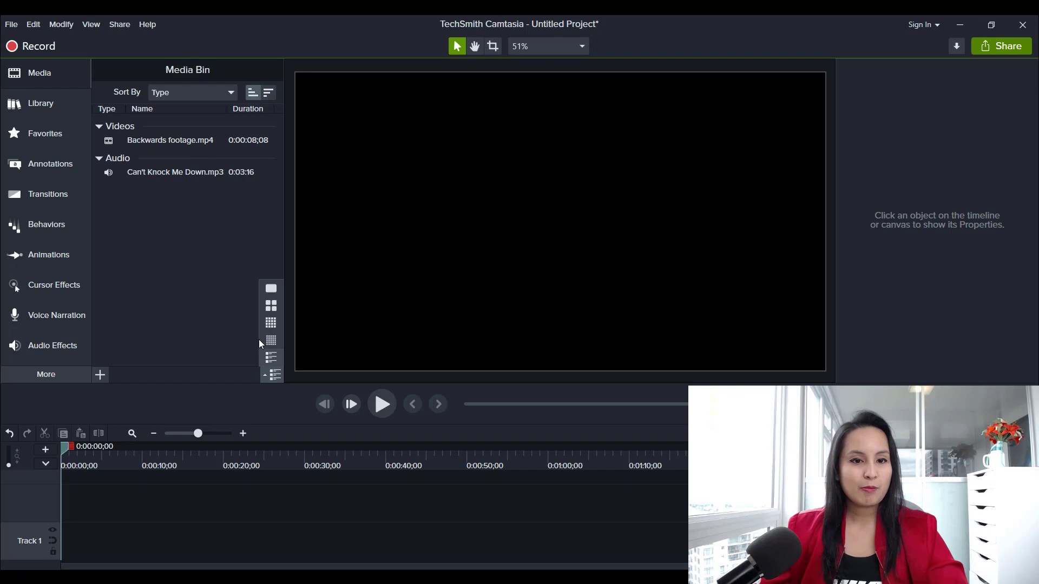
left_click(268, 309)
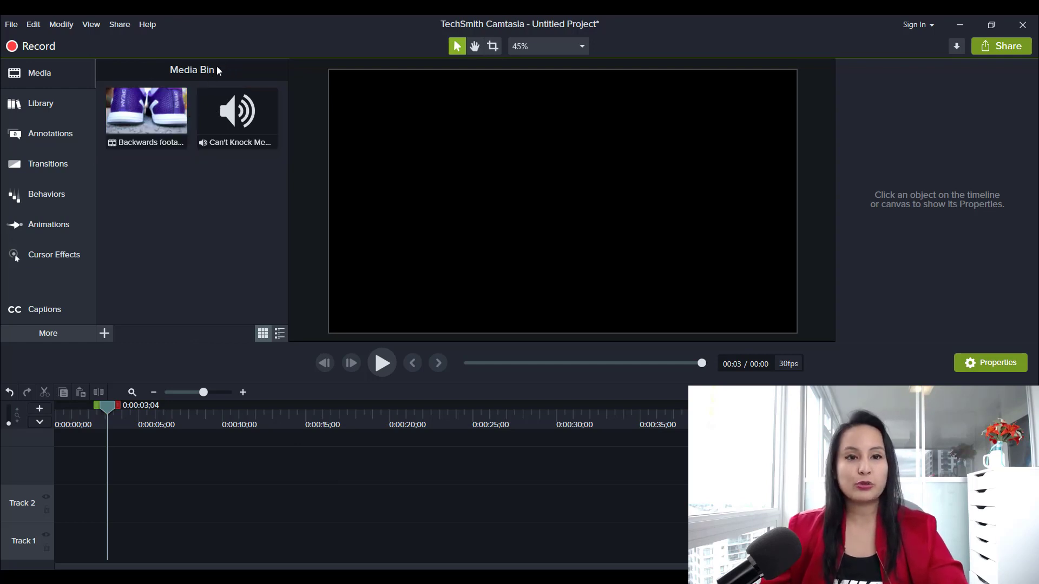
Step: In the older Camtasia version's window, switch the Media Bin to the detailed list and back to thumbnails
left_click(280, 334)
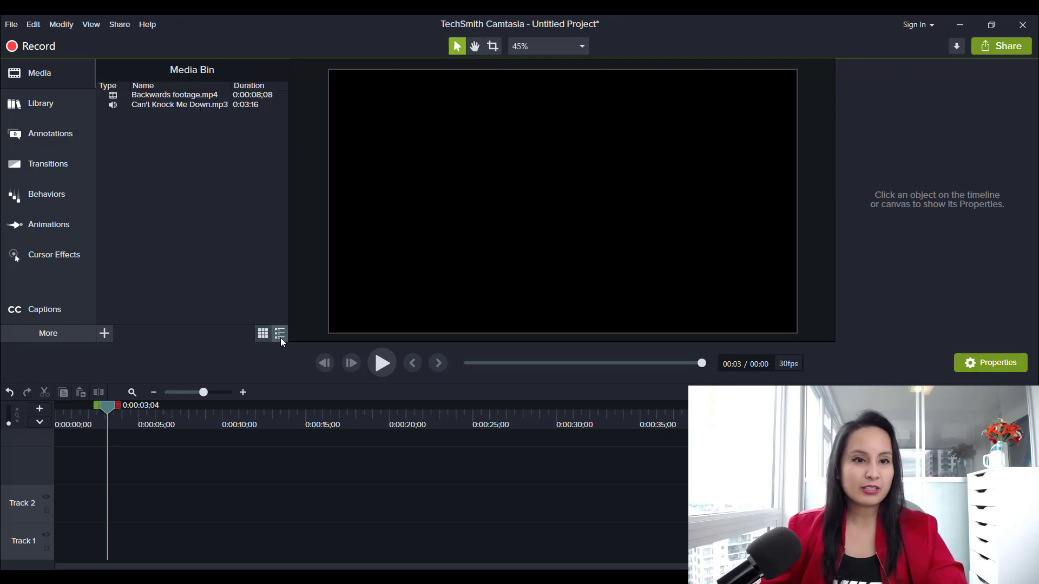
left_click(264, 335)
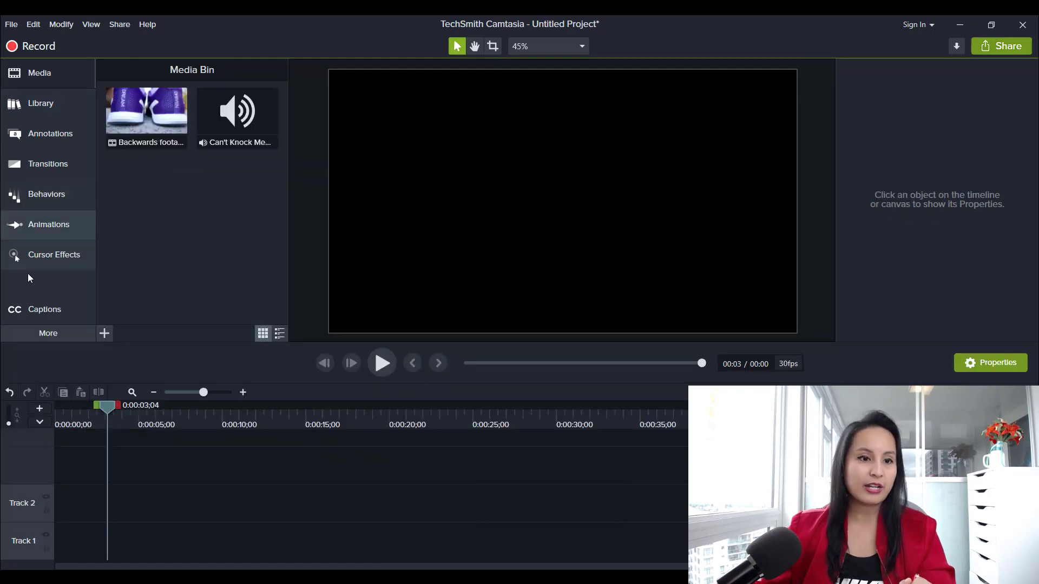
Step: Switch to the newer Camtasia window, view Favorites, and mark the white rectangle and adjacent plain-text Basic callouts as favorites
mouse_move(550, 582)
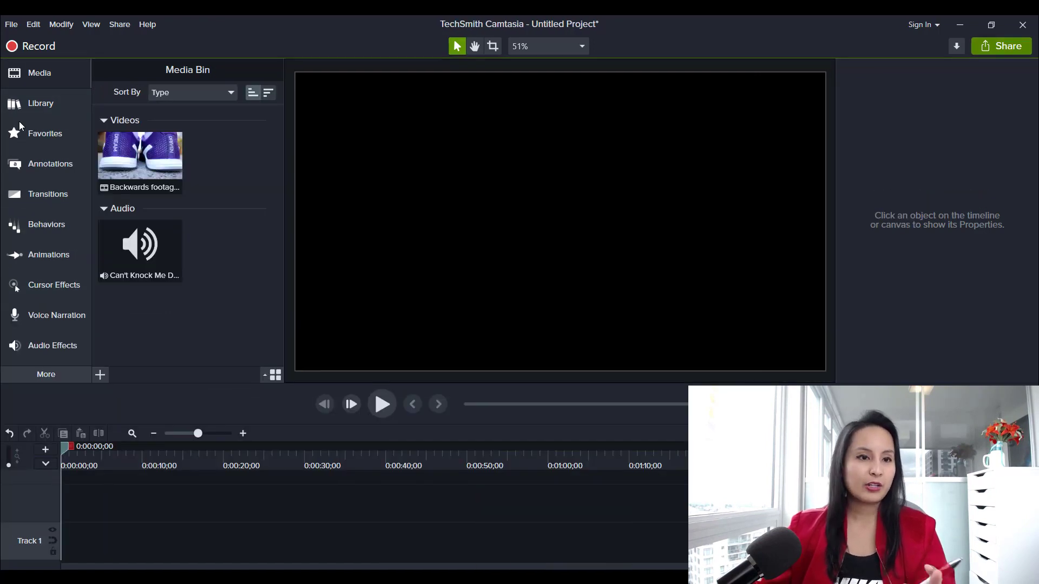
left_click(18, 133)
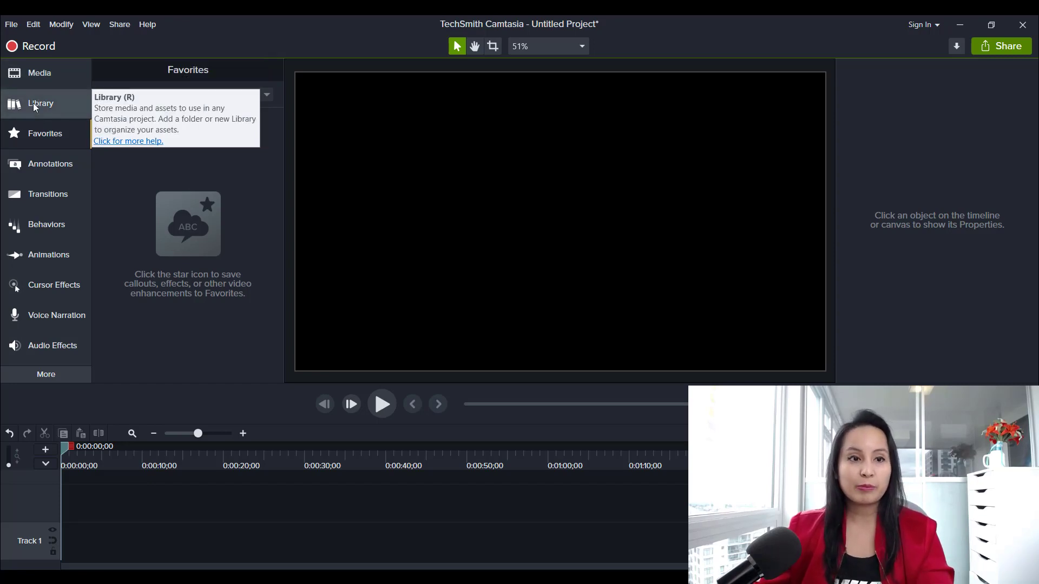
left_click(31, 78)
left_click(42, 141)
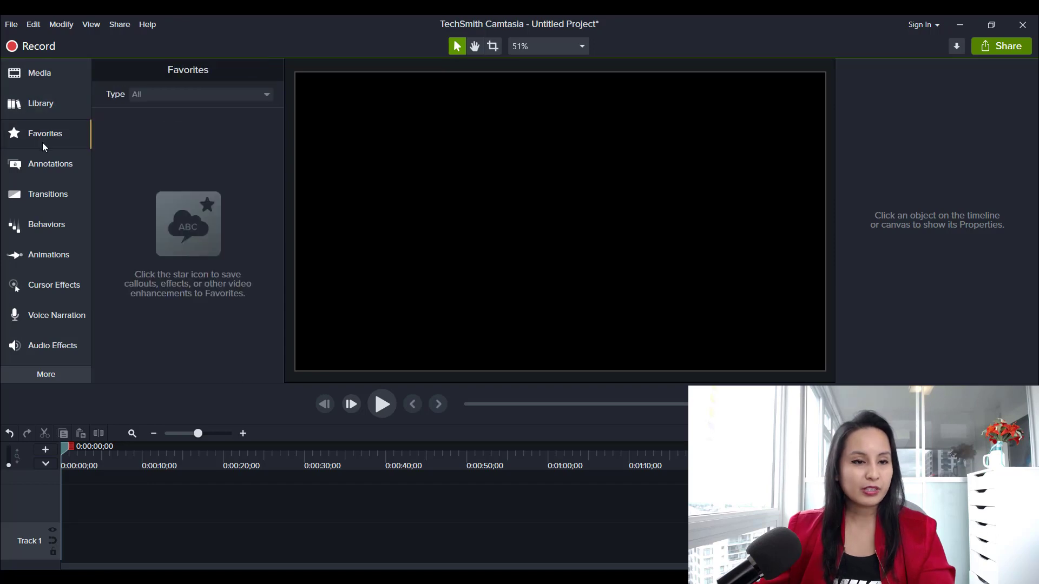
left_click(41, 176)
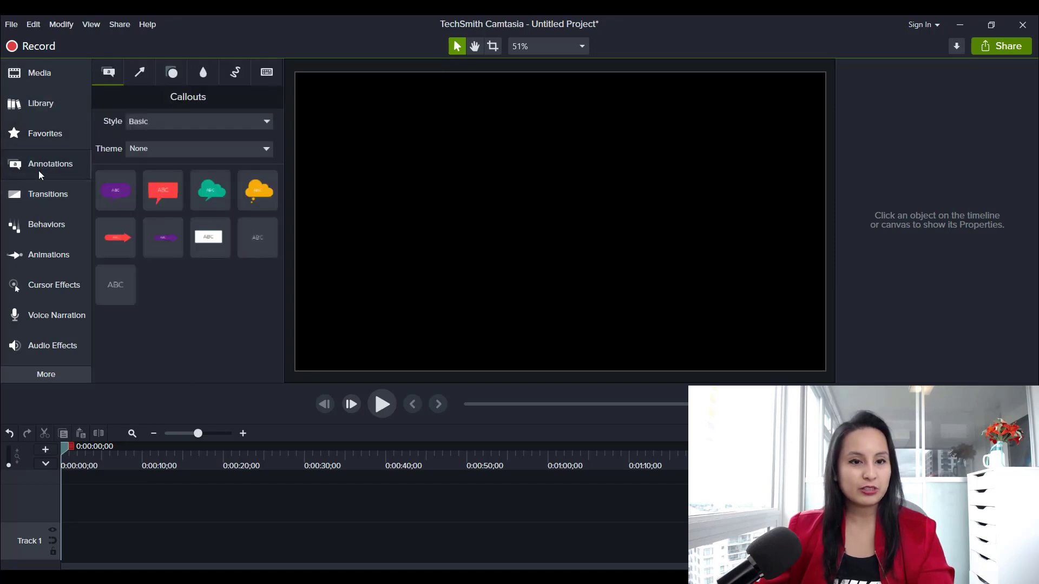
left_click(222, 227)
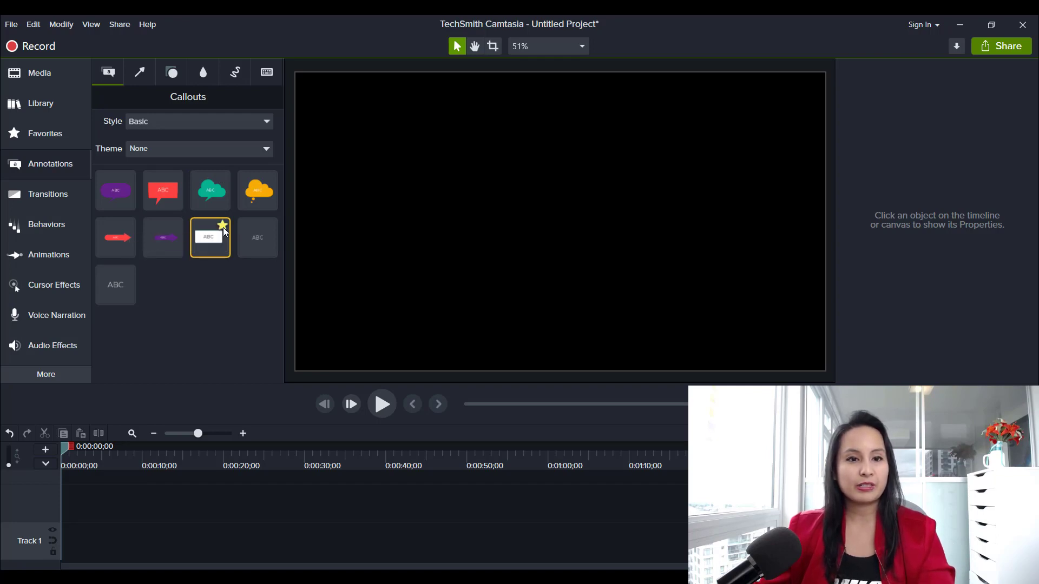
left_click(269, 225)
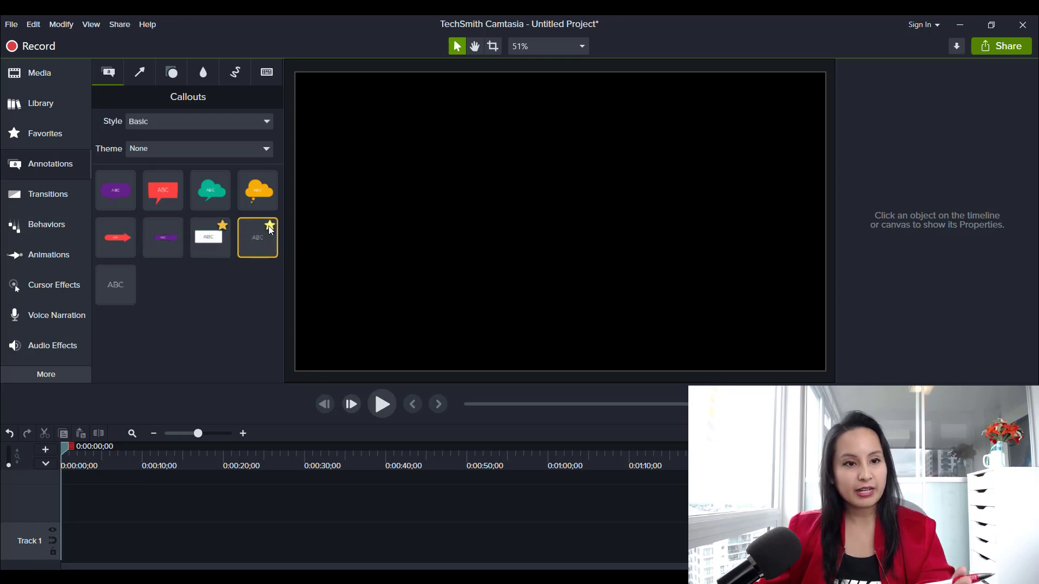
Step: Mark the Fade through black transition as a favorite
left_click(42, 207)
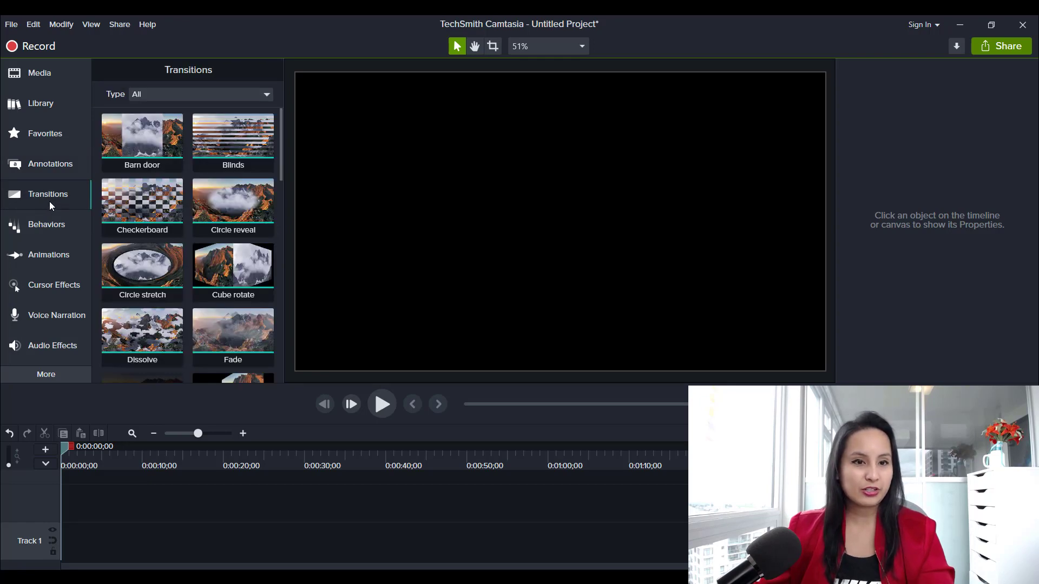
scroll(221, 231, "down", 1)
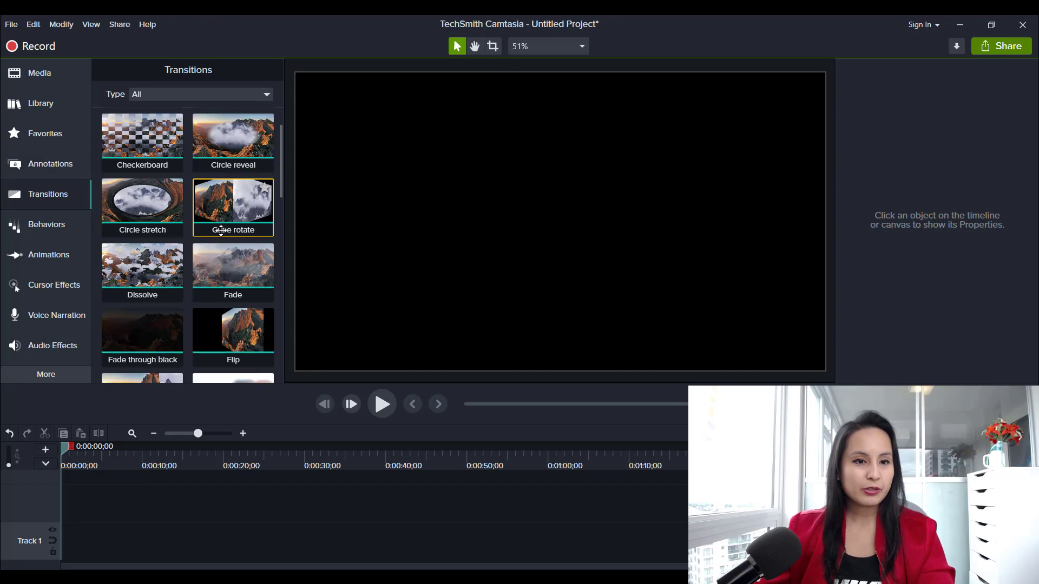
scroll(221, 231, "down", 1)
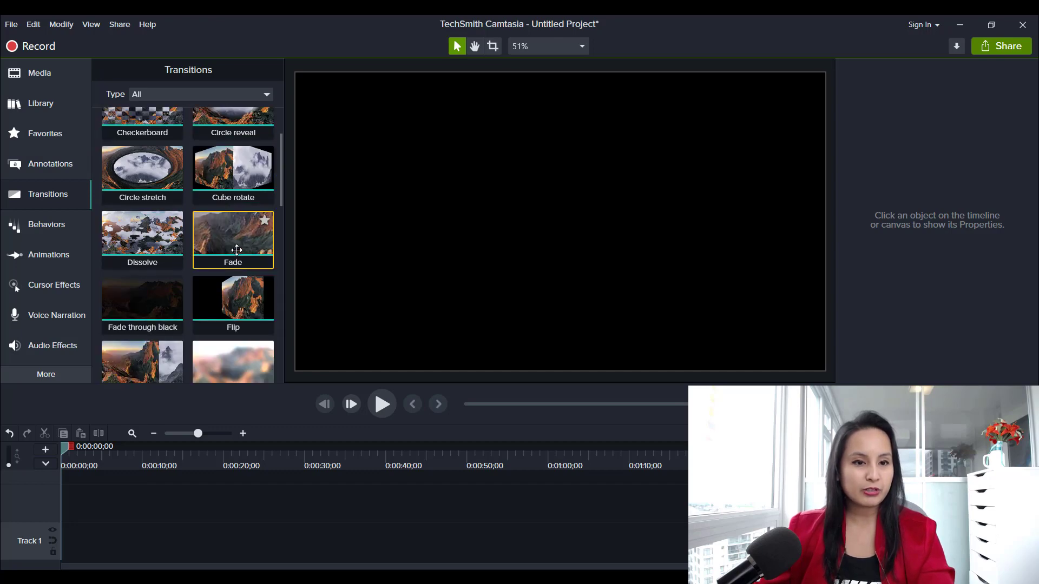
left_click(174, 285)
Step: Mark the Whip spin transition as a favorite
scroll(214, 274, "down", 3)
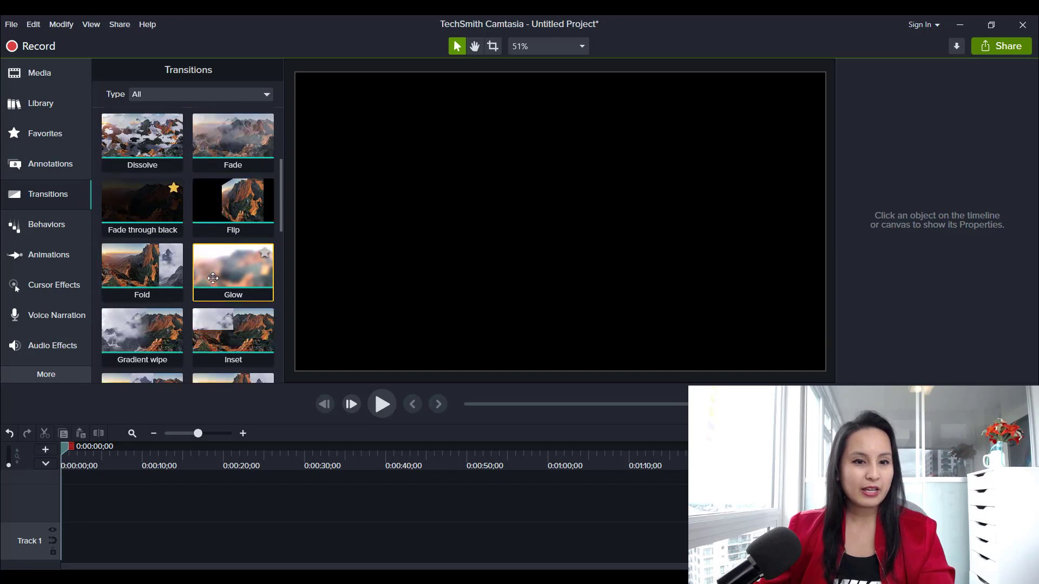
scroll(213, 278, "down", 6)
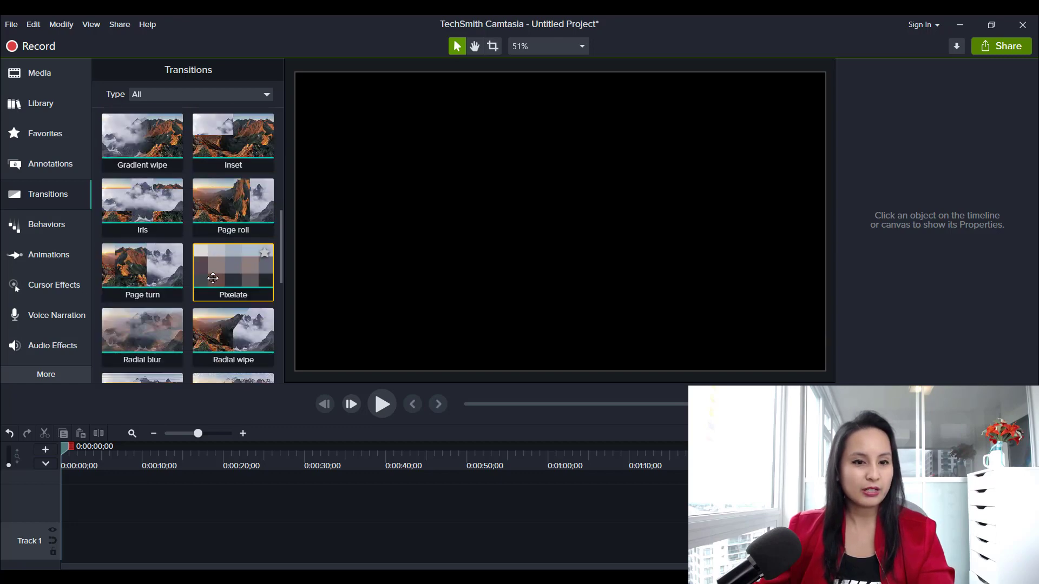
scroll(213, 278, "down", 7)
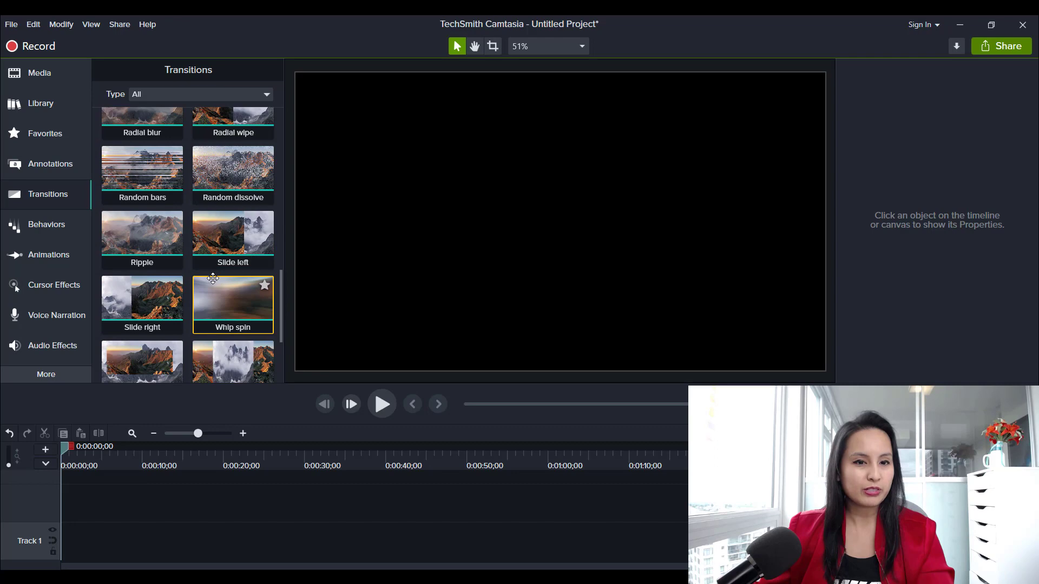
left_click(264, 286)
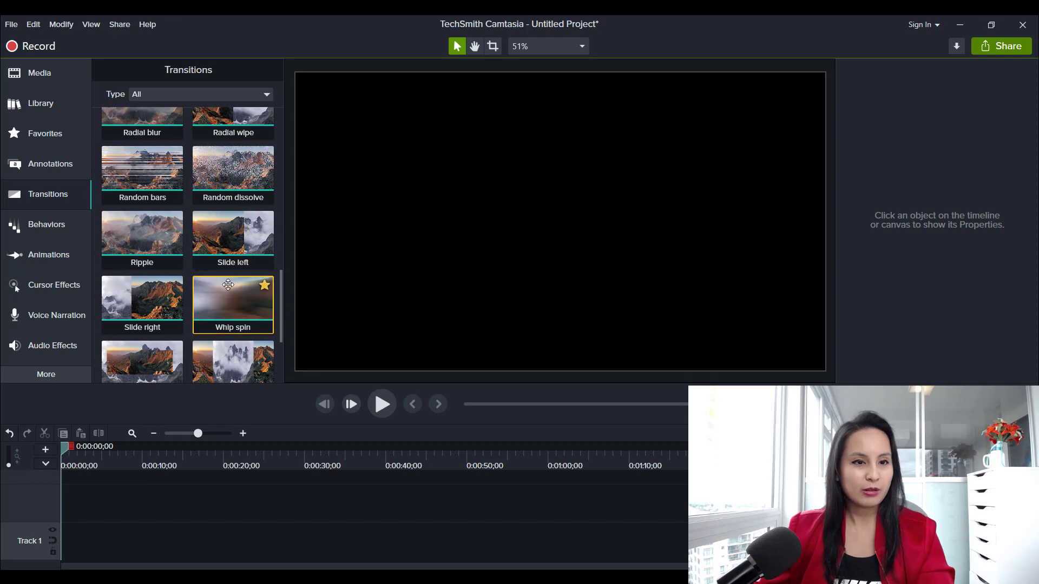
scroll(228, 285, "up", 17)
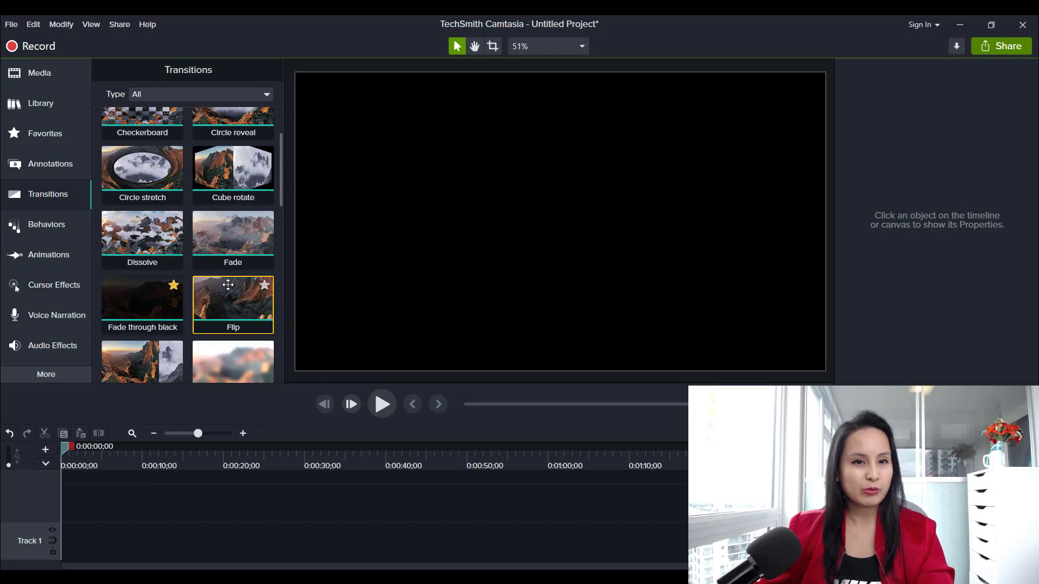
scroll(227, 285, "up", 3)
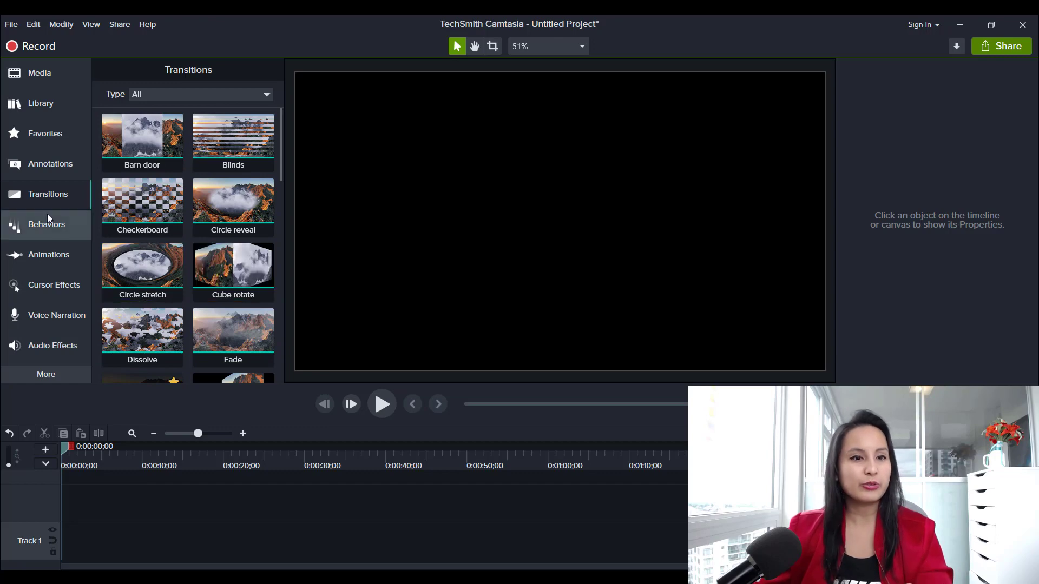
Step: Mark the Pop Up behavior and the teardrop-shaped Blur annotation as favorites
left_click(40, 228)
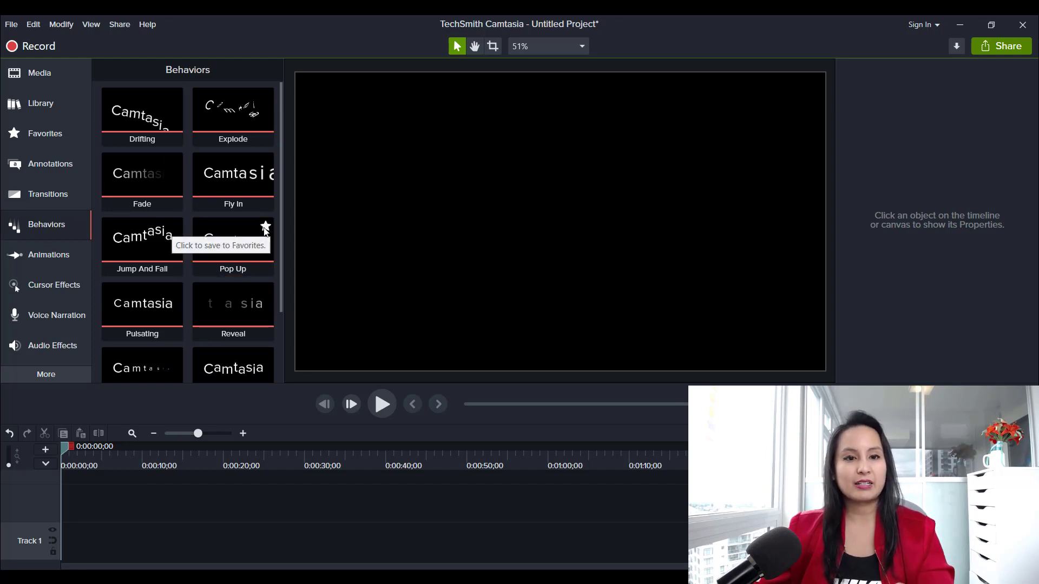
left_click(265, 226)
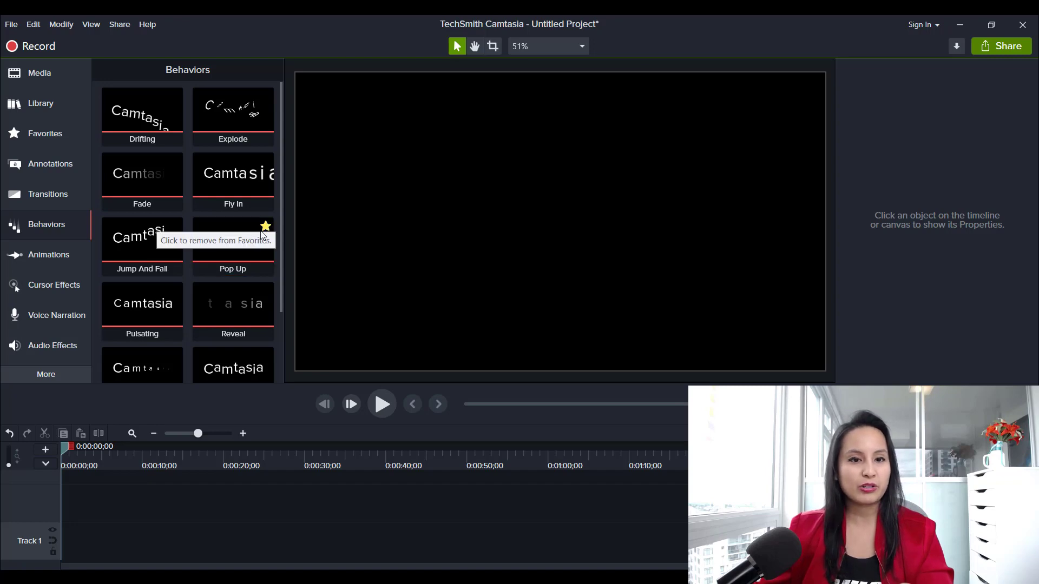
left_click(65, 154)
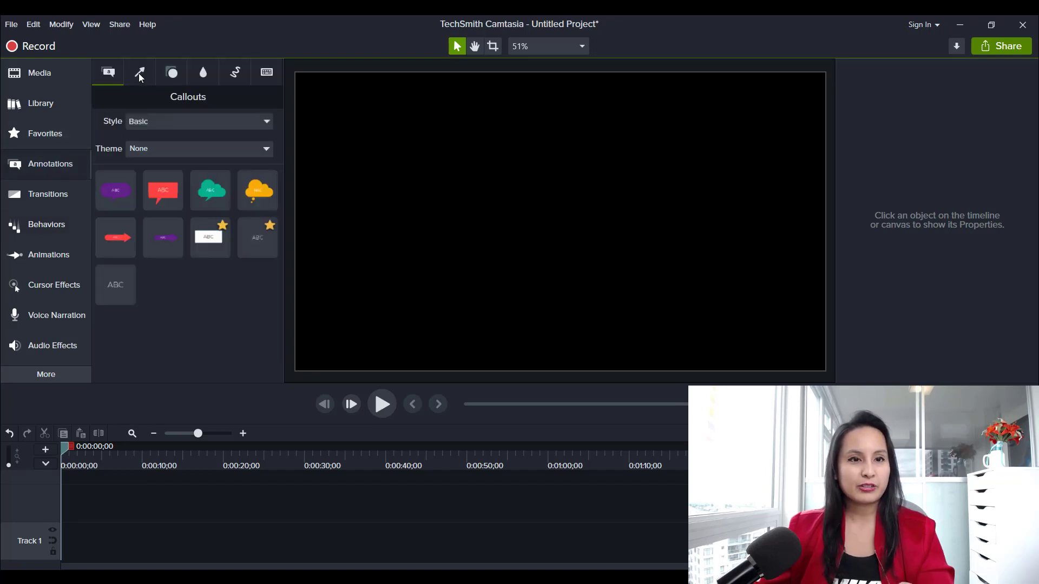
left_click(170, 69)
left_click(202, 73)
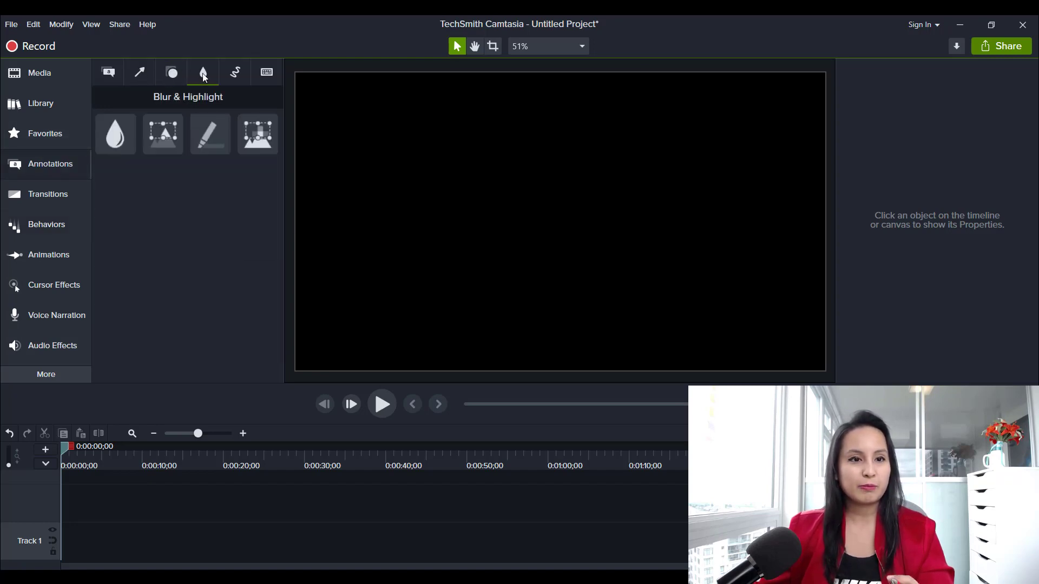
left_click(129, 128)
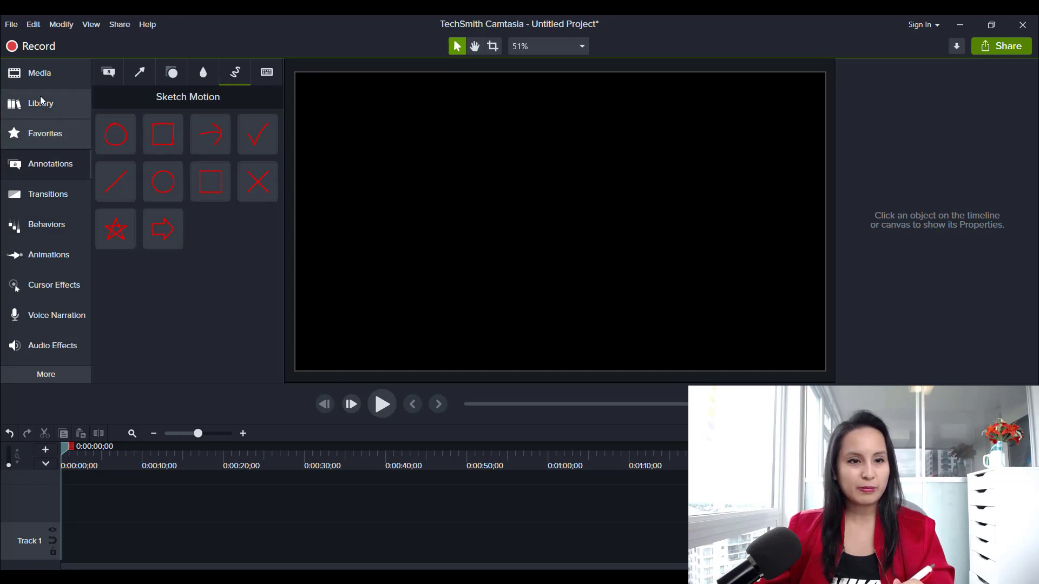
Step: View the saved items in Favorites and show the types they can be filtered by
left_click(34, 136)
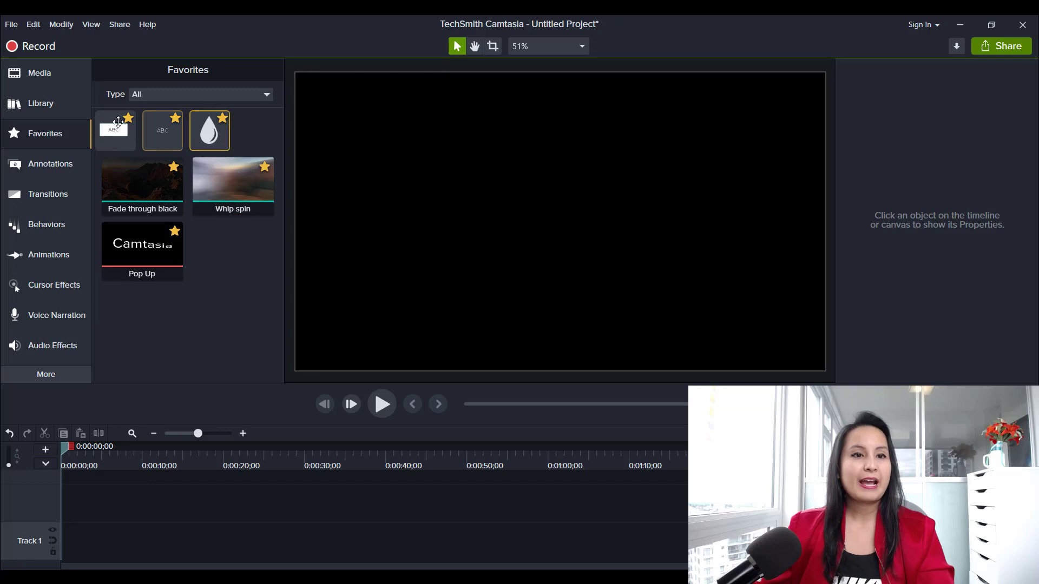
left_click(265, 96)
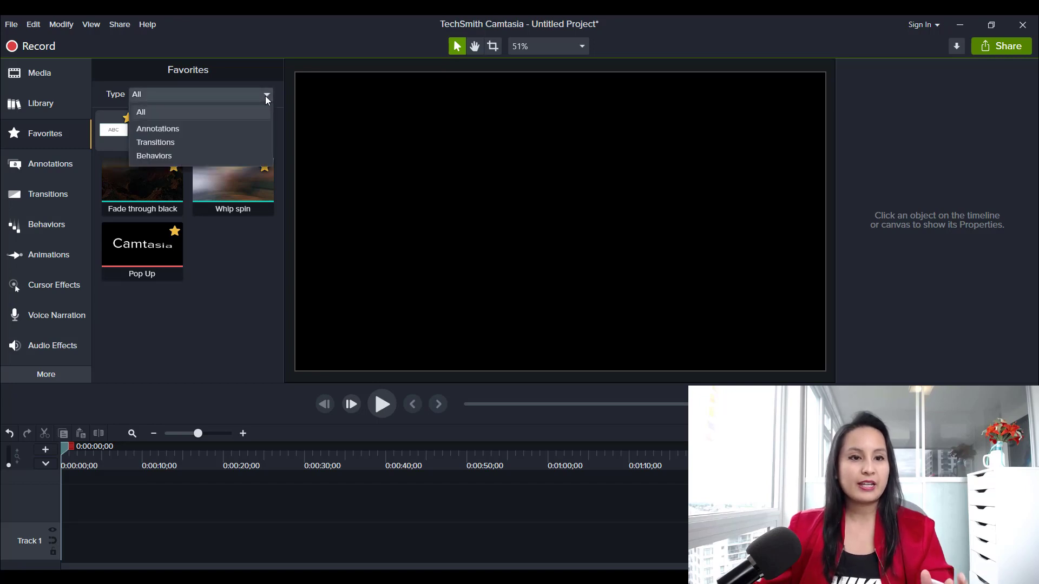
left_click(265, 96)
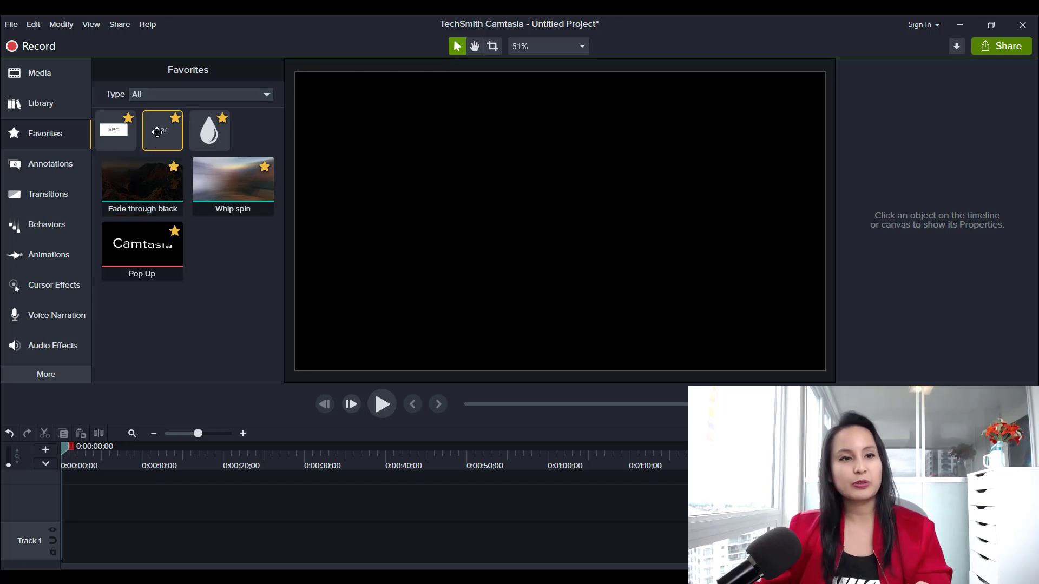
Step: Show the Visual Effects collection, then return to the Media Bin
left_click(17, 377)
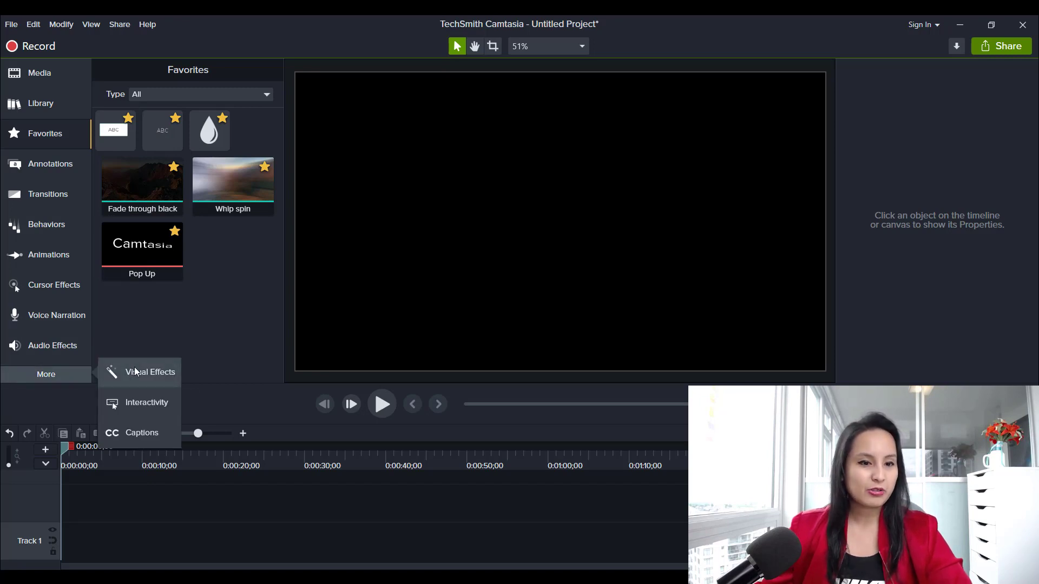
left_click(135, 376)
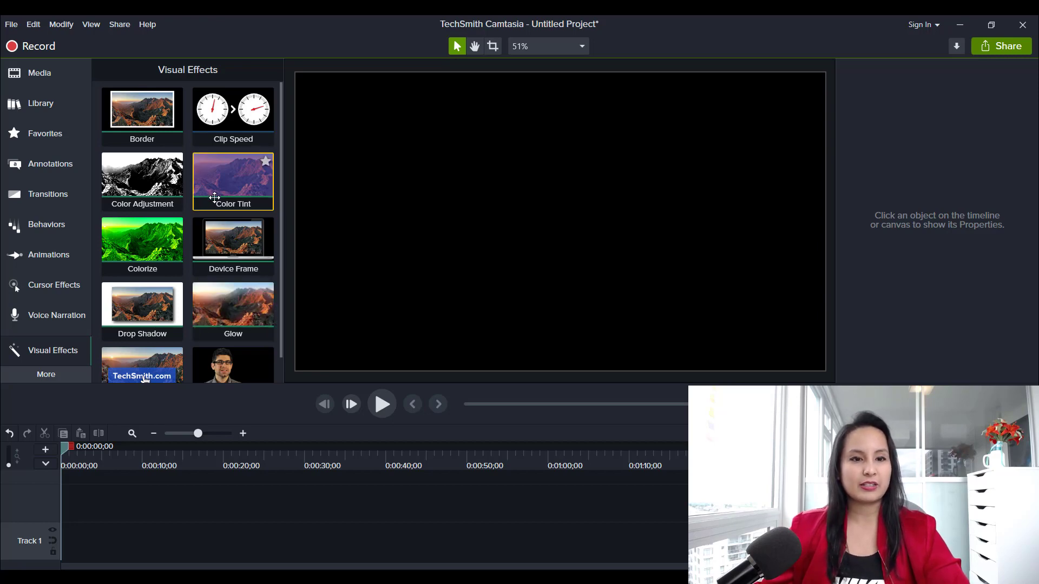
left_click(55, 71)
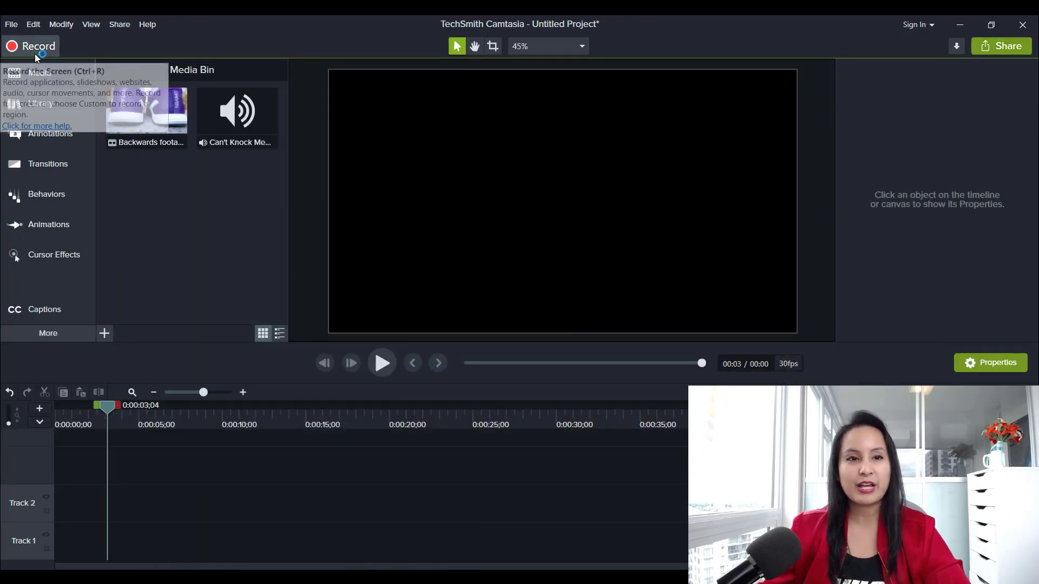
Step: Open the screen recorder from the older Camtasia window and show its recording area size presets
left_click(34, 48)
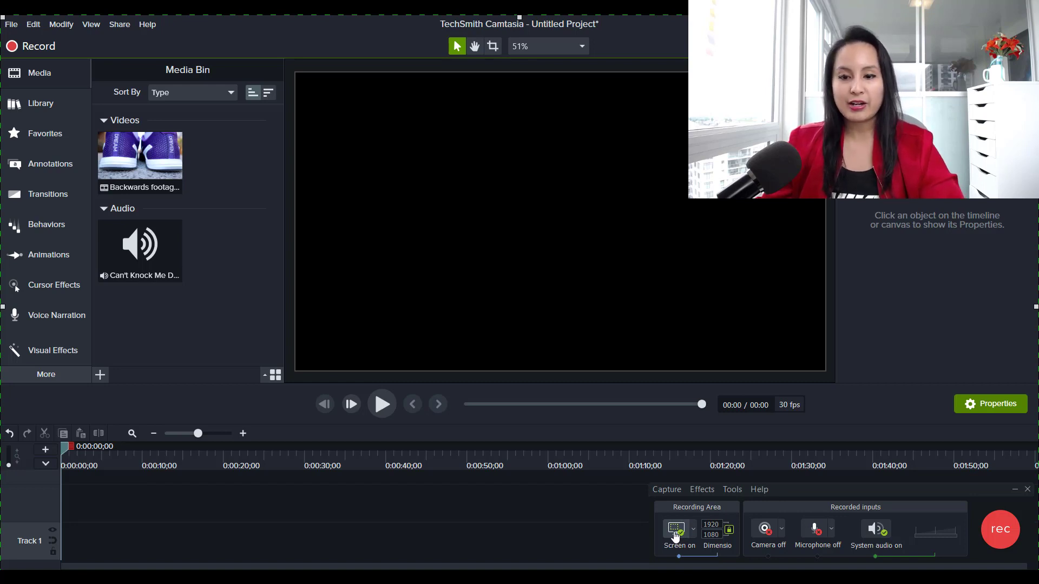
left_click(694, 532)
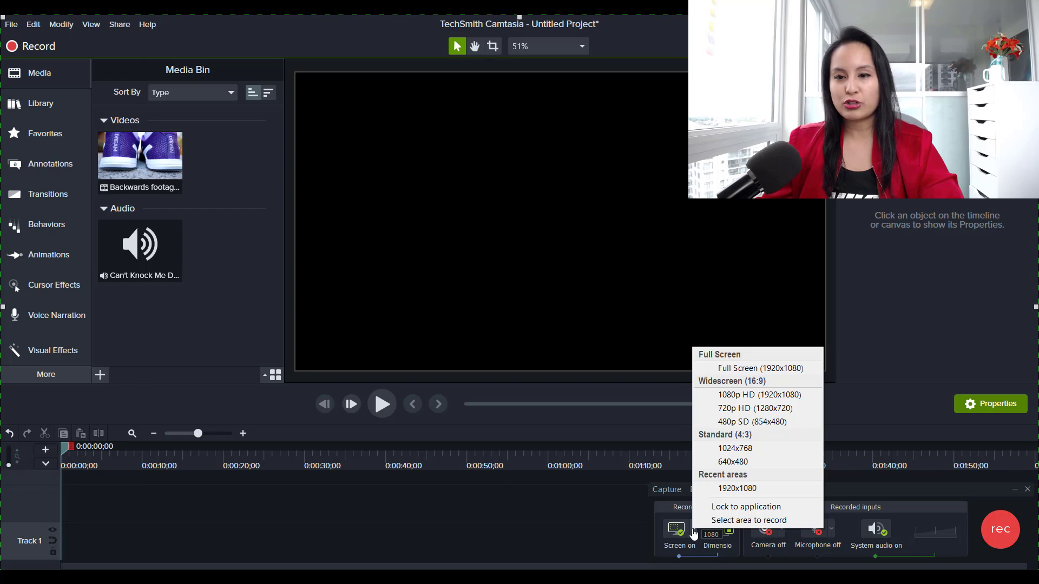
left_click(694, 533)
left_click(694, 533)
left_click(694, 532)
left_click(694, 533)
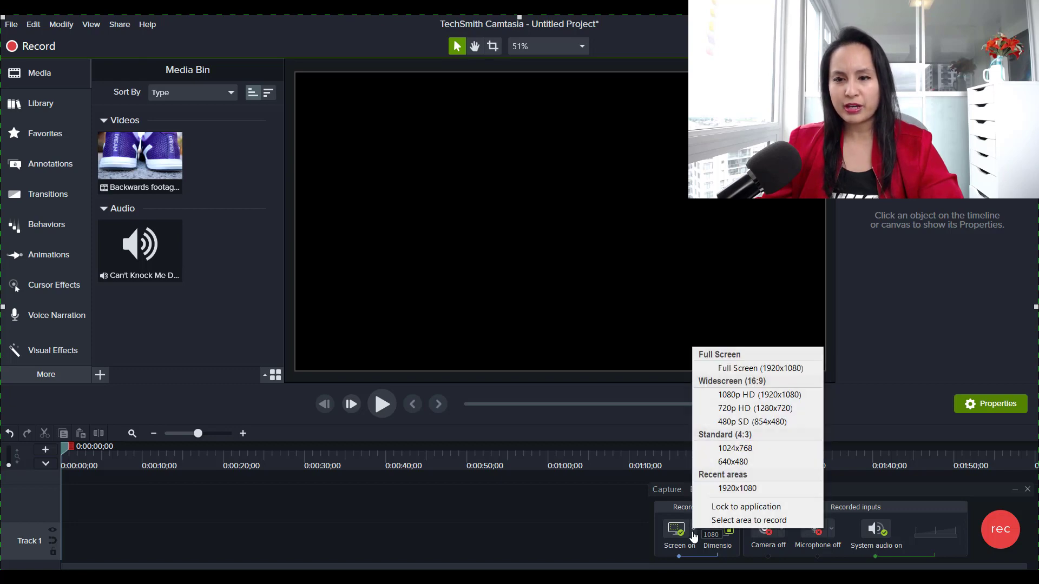
left_click(693, 533)
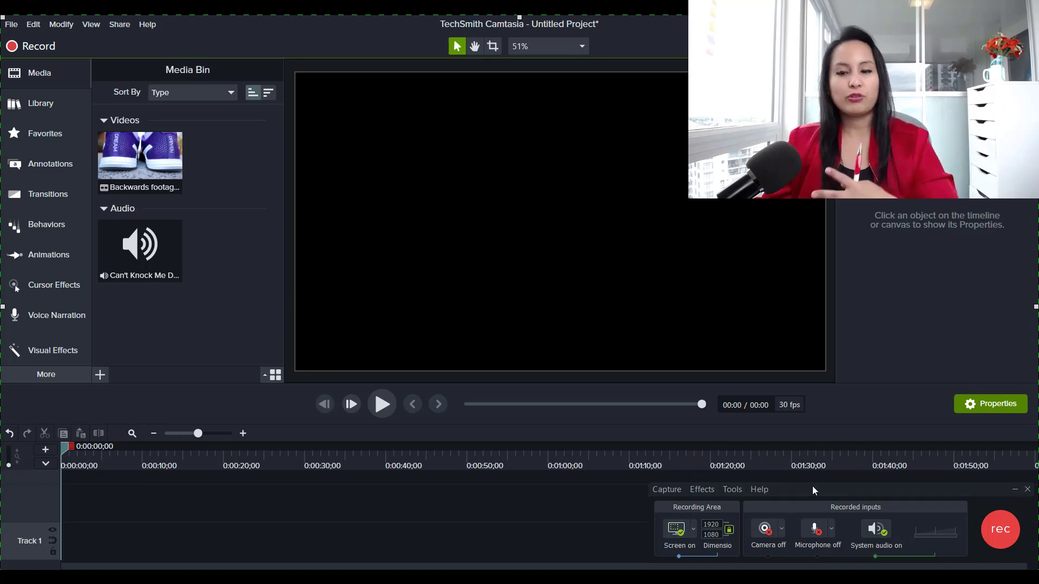
Step: Show the recorder's camera choices, then close the recorder
left_click(782, 529)
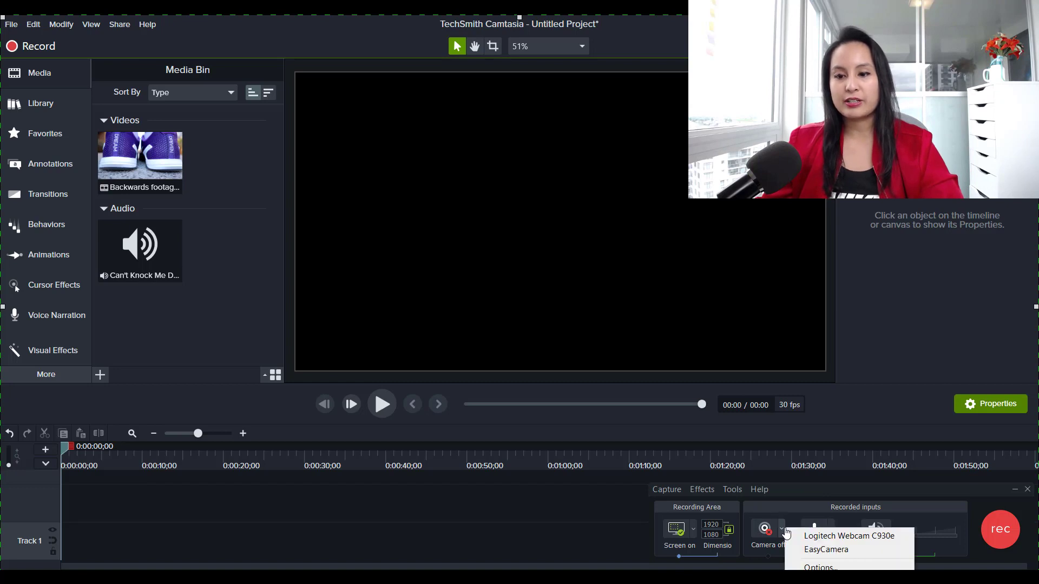
left_click(785, 531)
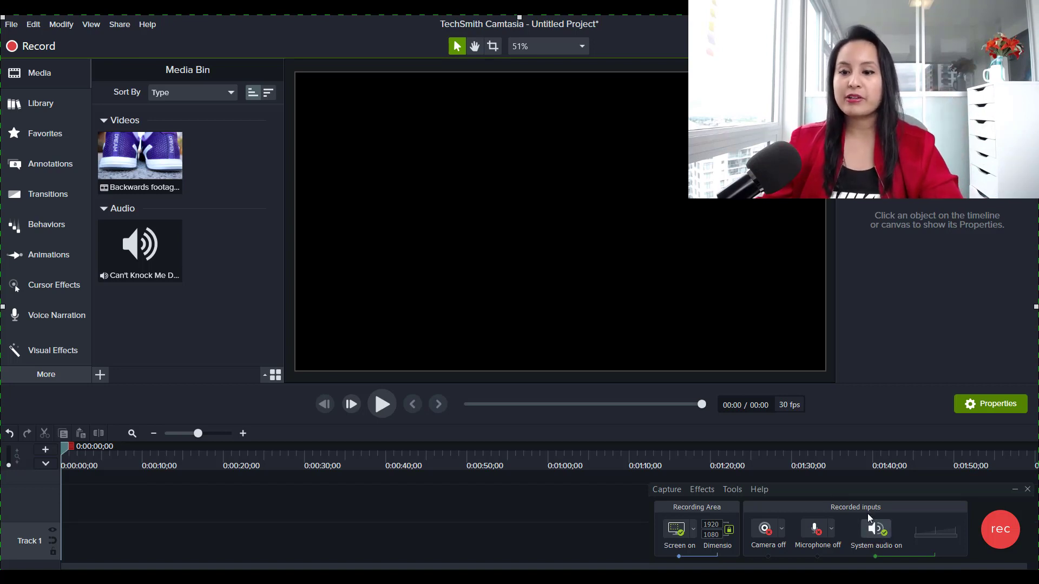
left_click(1027, 490)
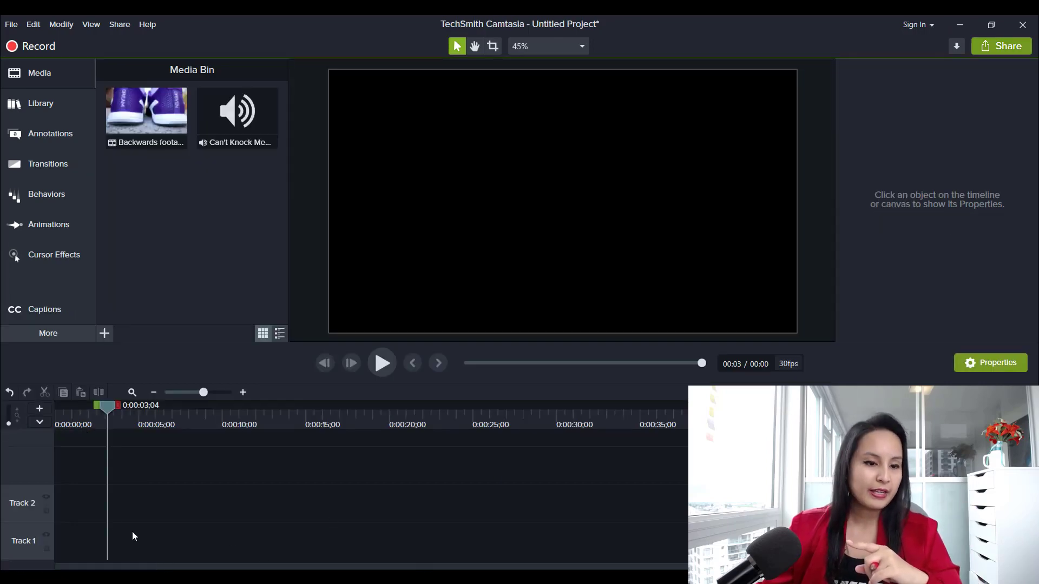
Step: Switch to the newer Camtasia window and place the Backwards footage clip at the start of Track 1
left_click(51, 493)
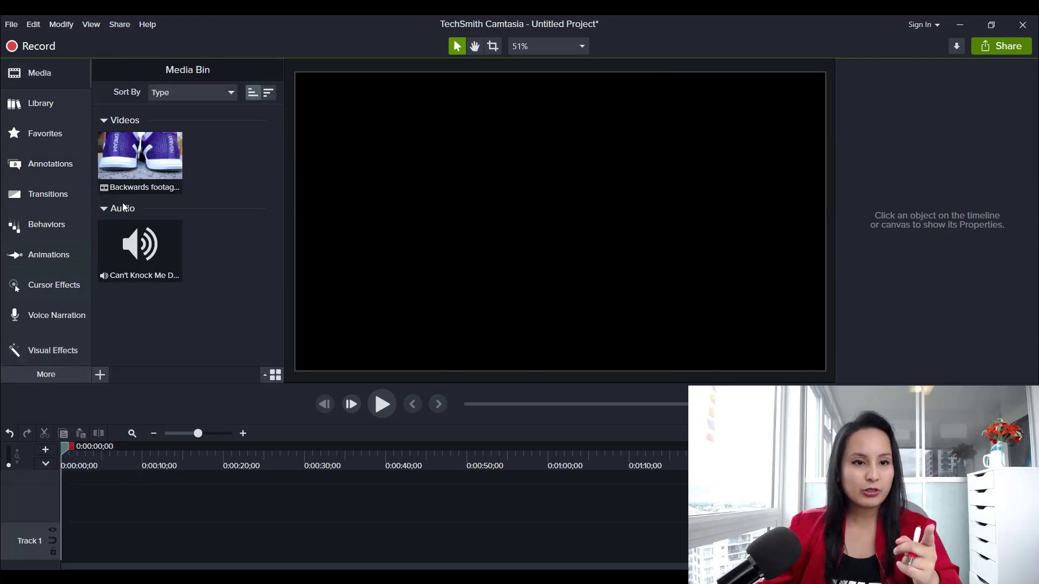
left_click_drag(123, 155, 108, 498)
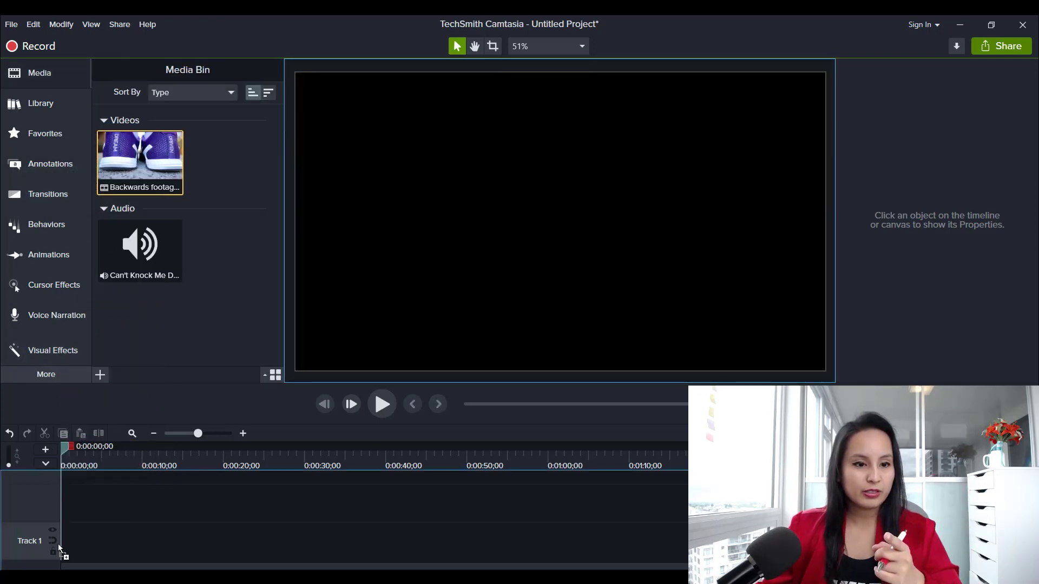
left_click_drag(59, 547, 54, 553)
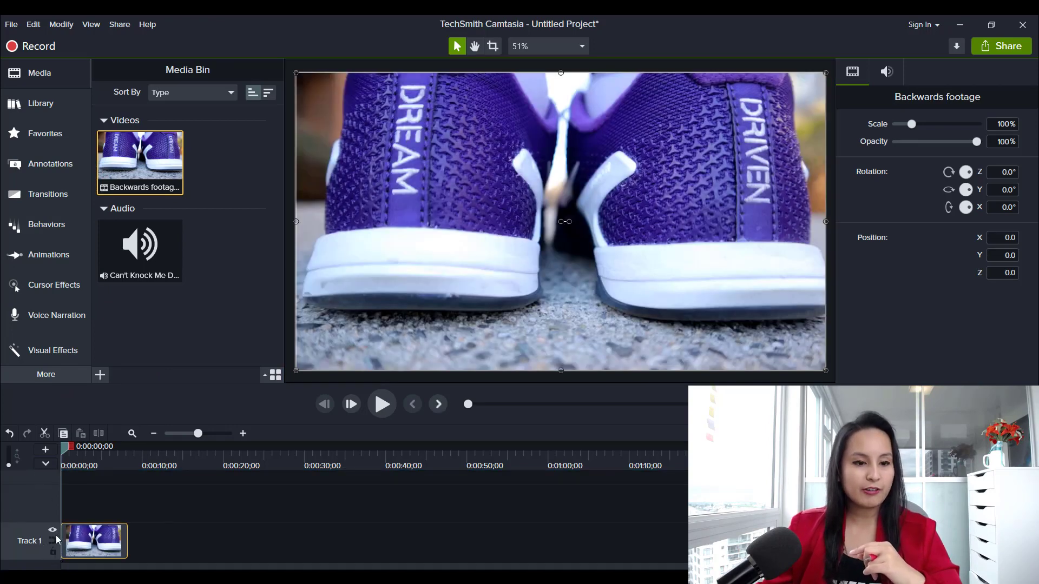
Step: Hide and show Track 1 again, then show its Track Matte Mode options without changing them
left_click(52, 531)
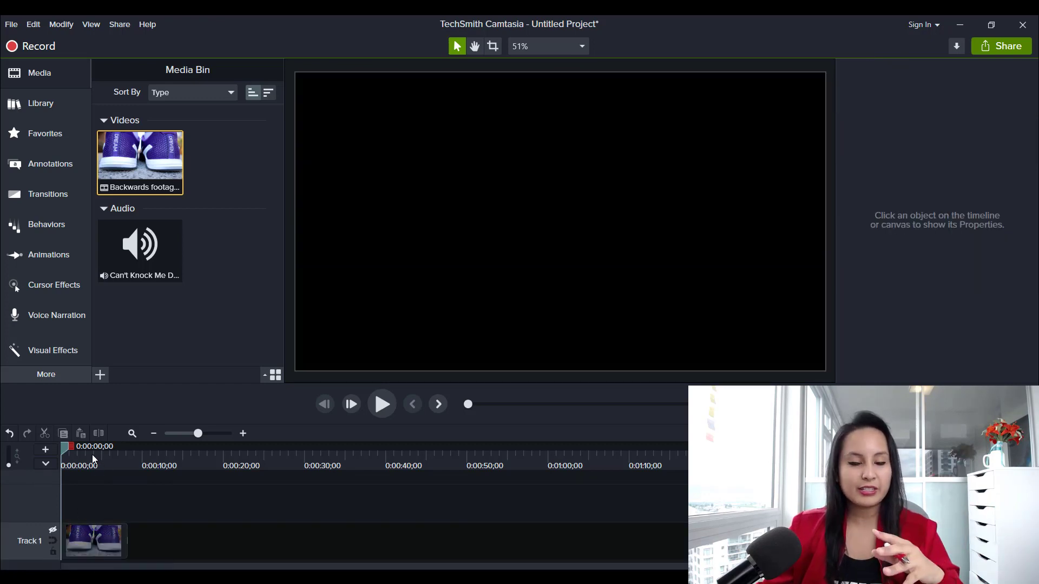
left_click(52, 531)
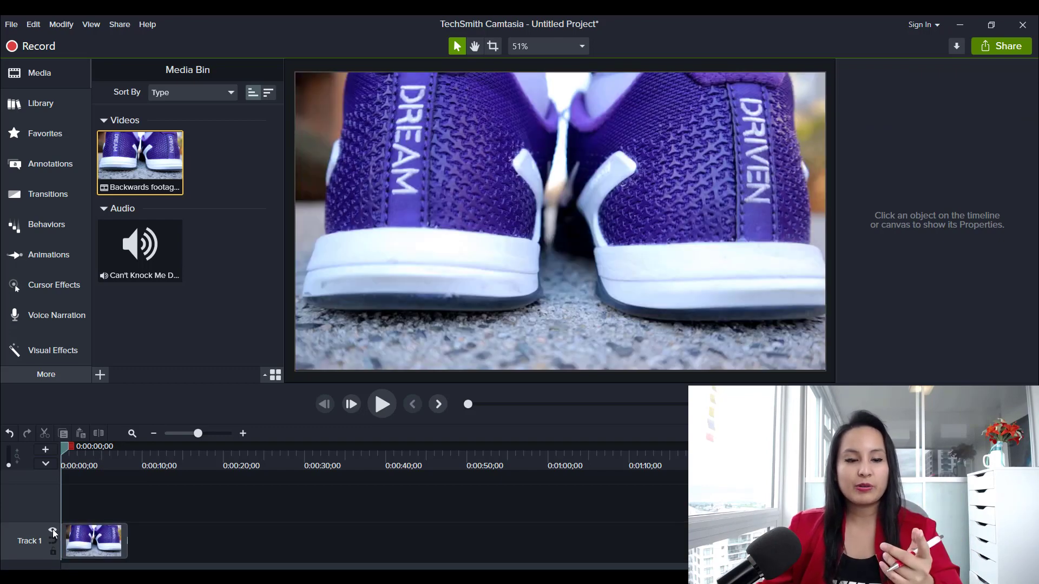
left_click(53, 531)
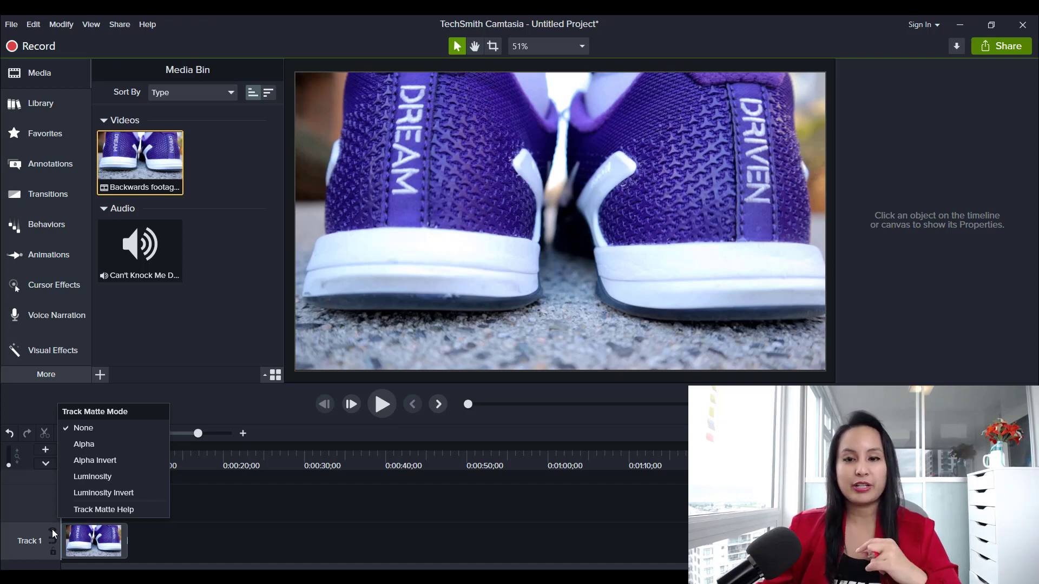
left_click(223, 492)
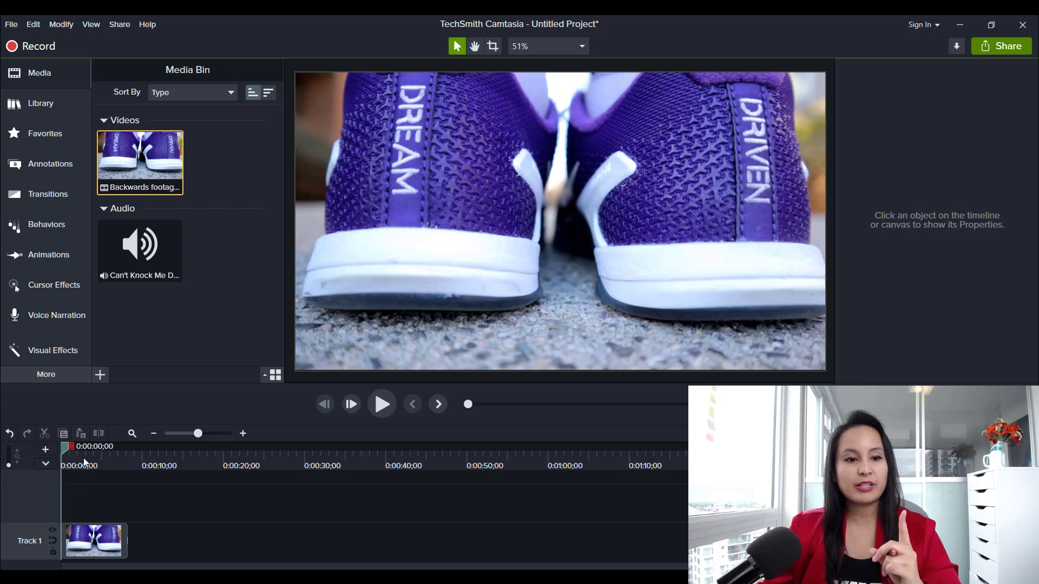
Step: Add the white Basic ellipse shape at the start of Track 2 and stretch it upward into a circle
left_click(33, 165)
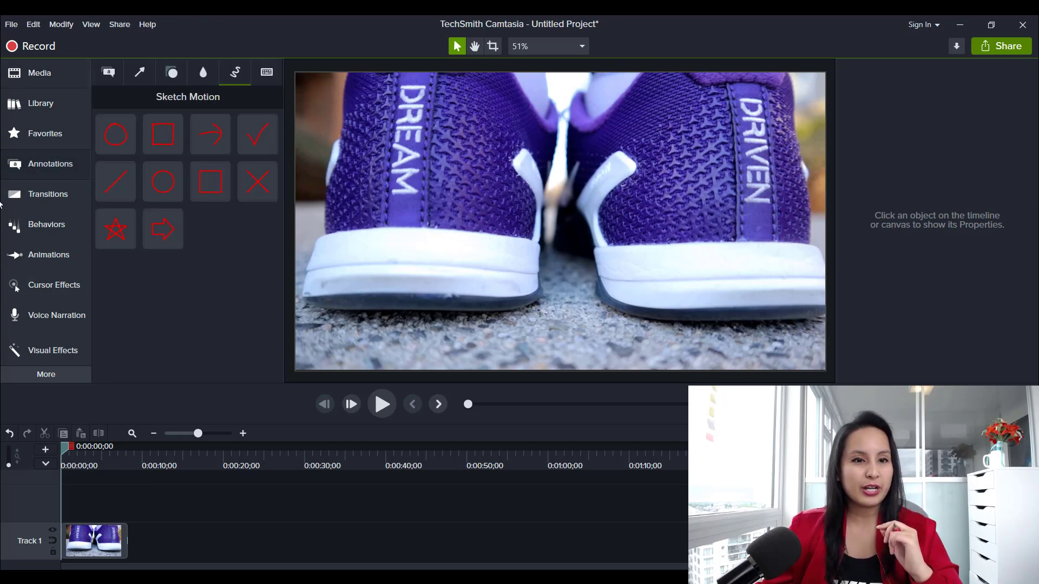
left_click(172, 72)
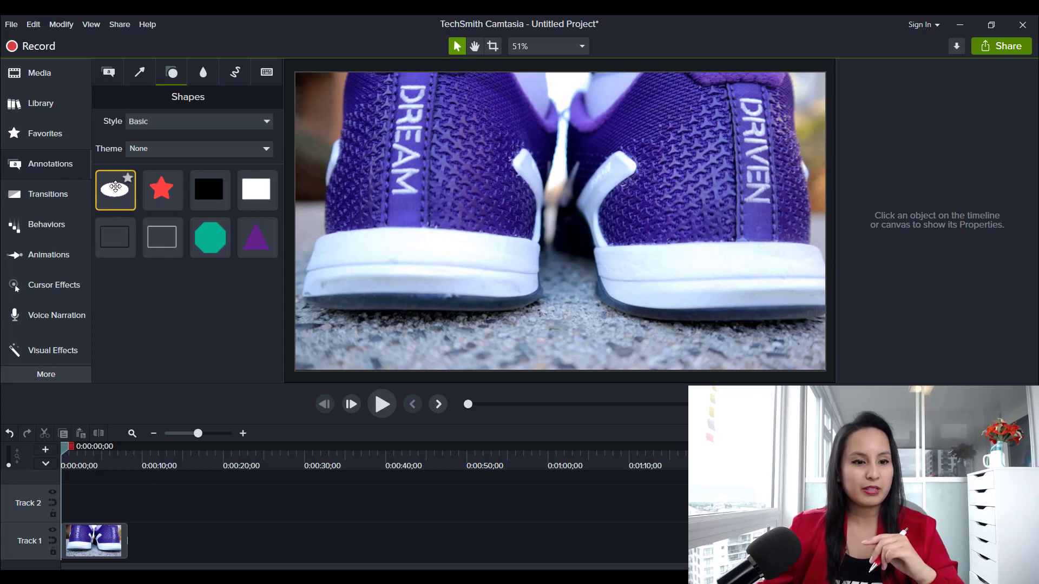
left_click_drag(115, 188, 81, 484)
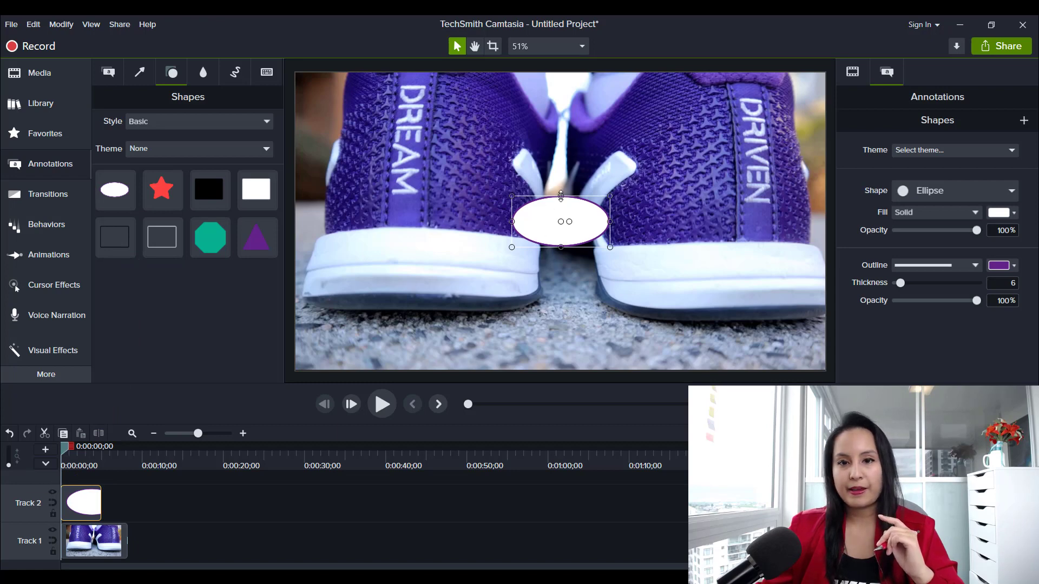
left_click_drag(561, 196, 555, 152)
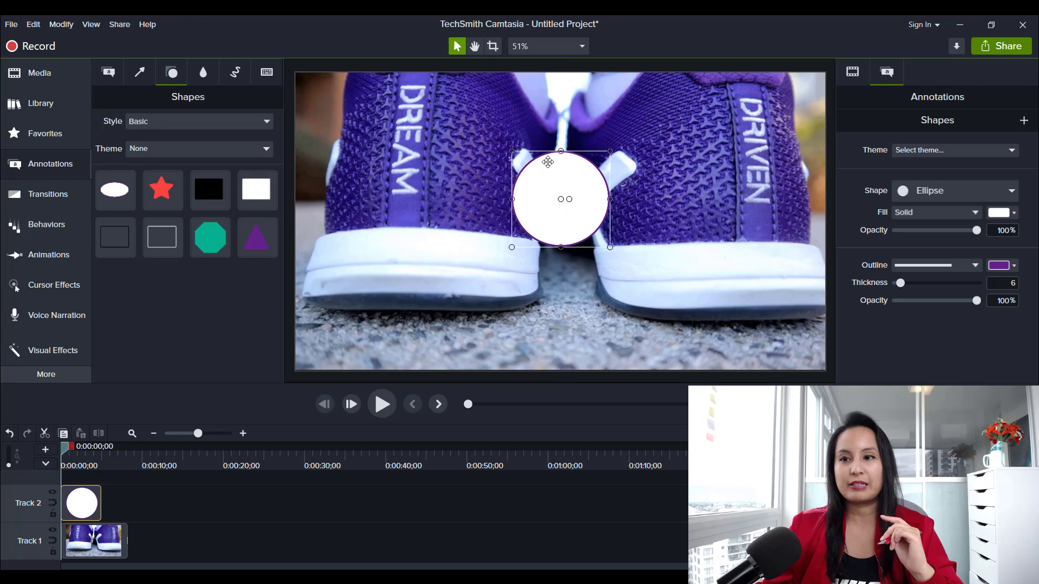
Step: Change the circle's outline to a brighter purple, then enlarge and move the circle over the word DREAM on the shoe
left_click(1012, 213)
left_click(1001, 265)
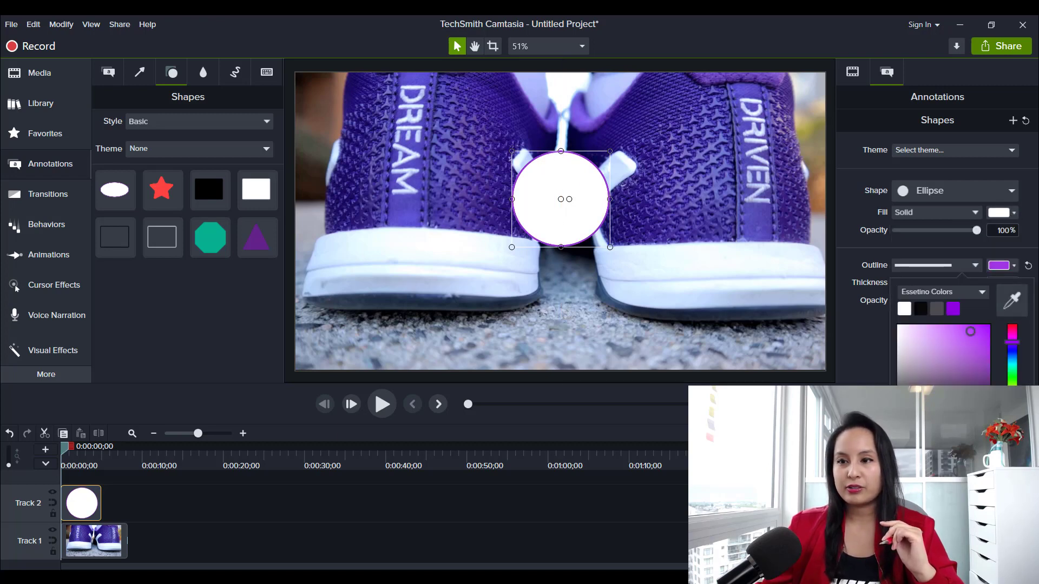
left_click_drag(532, 202, 407, 143)
left_click_drag(411, 179, 411, 204)
left_click_drag(460, 140, 436, 155)
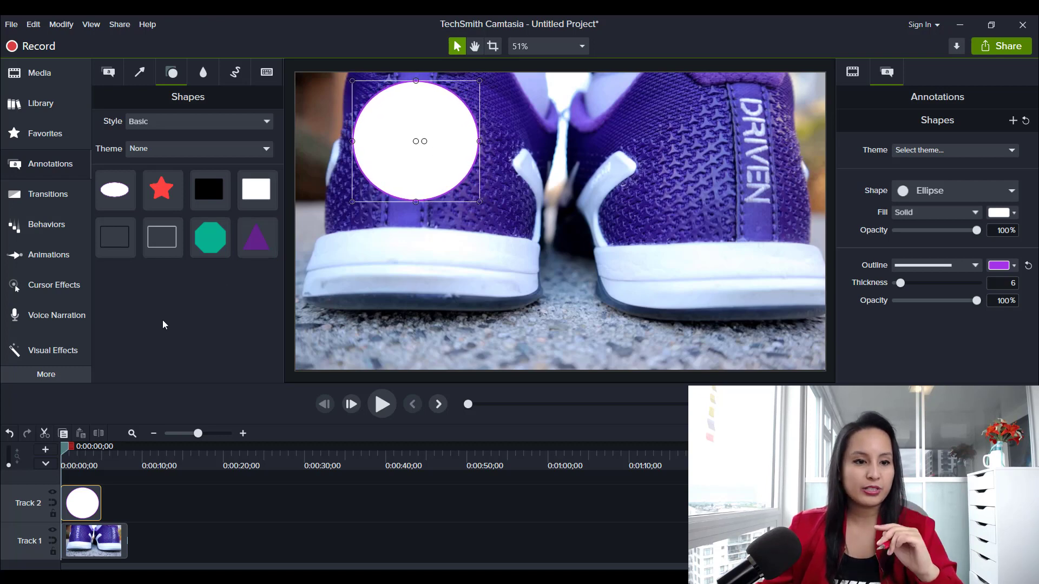
Step: Set Track 2's Track Matte Mode to Alpha and play the first few seconds as a preview
left_click(52, 502)
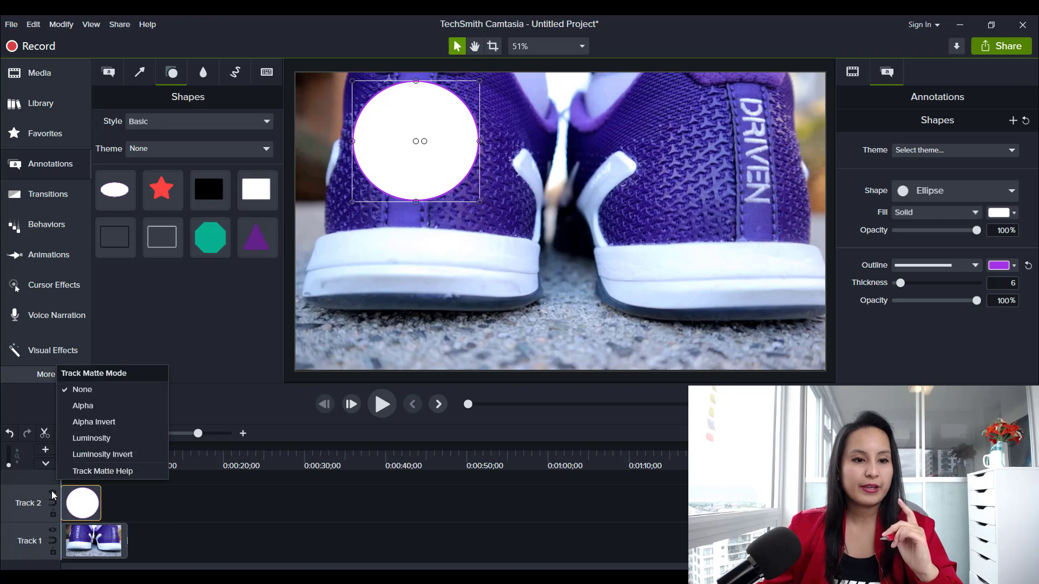
left_click(82, 406)
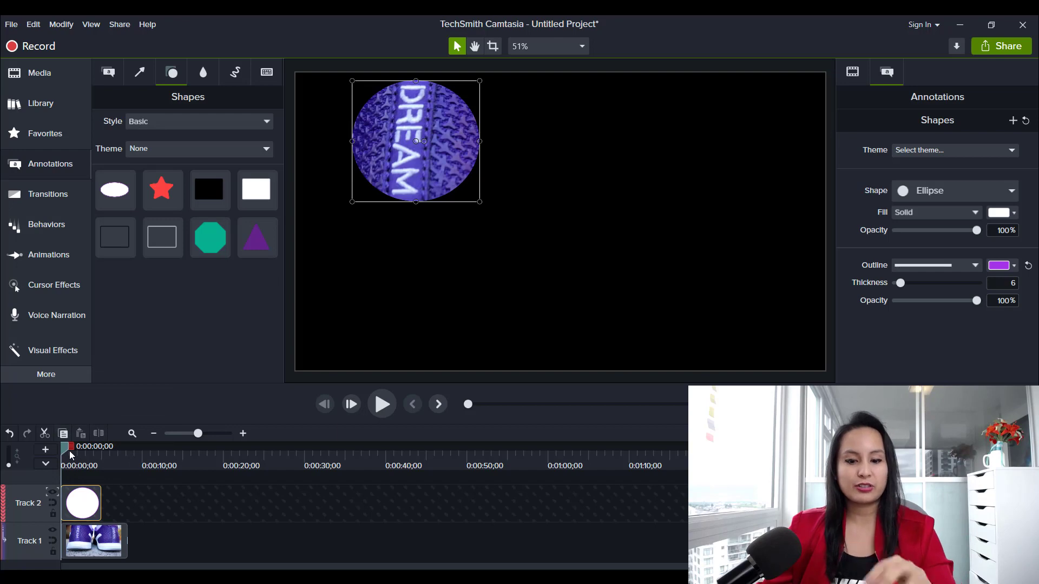
key("space")
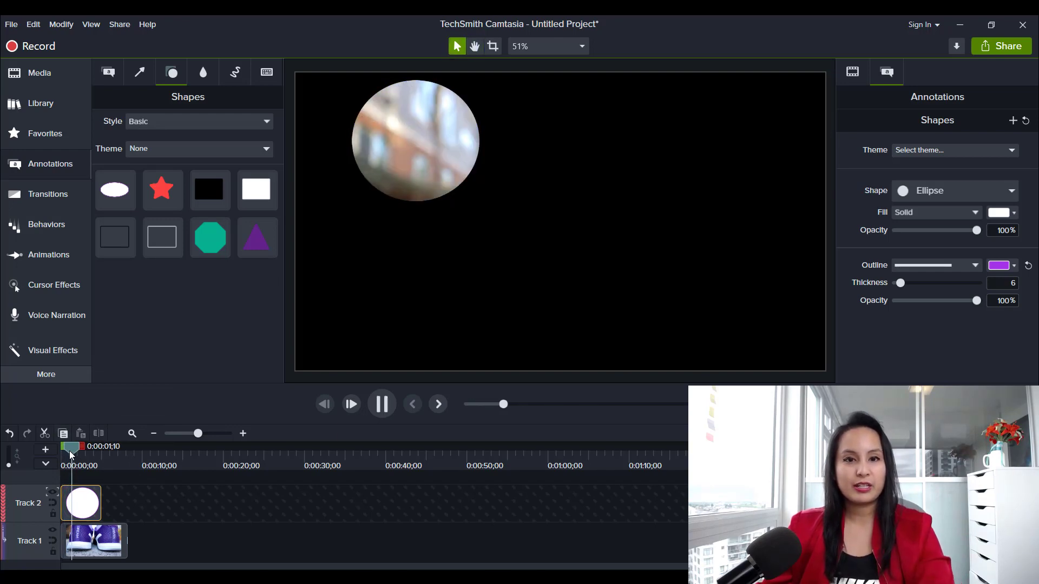
key("space")
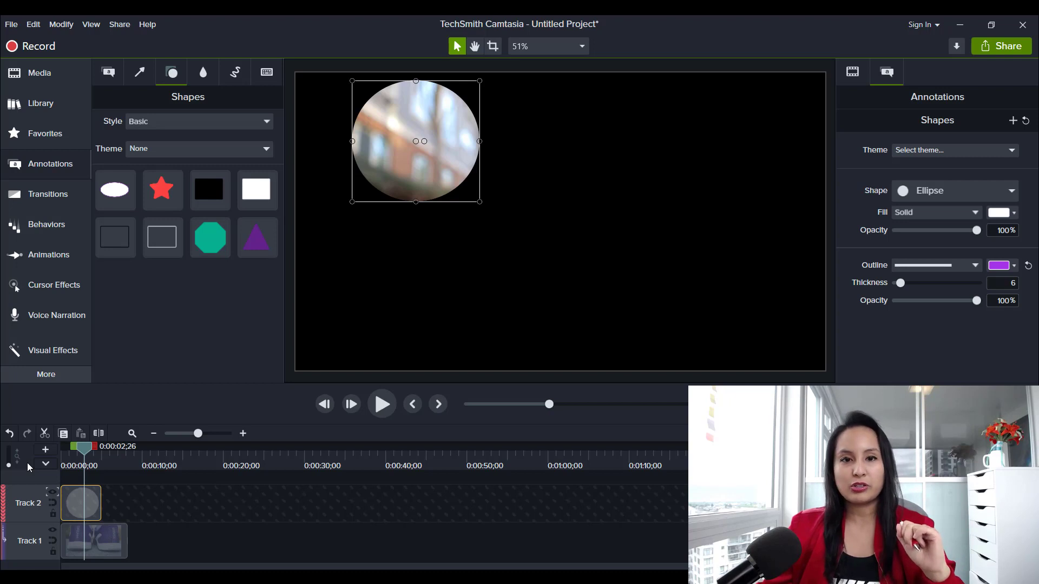
Step: Return the playhead to the start and switch Track 2's Track Matte Mode to Alpha Invert
key("ctrl+Home")
left_click(53, 494)
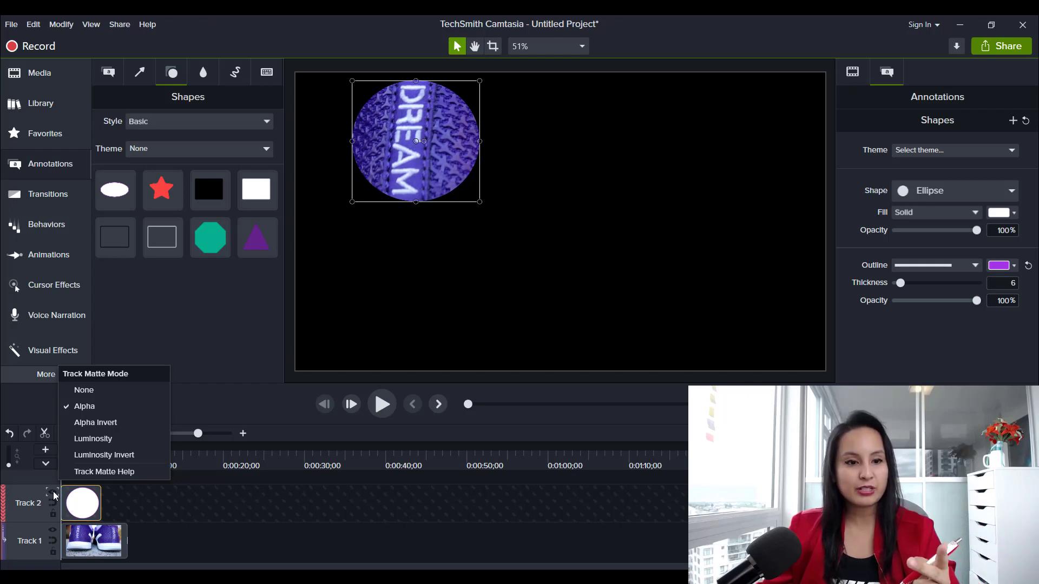
left_click(54, 495)
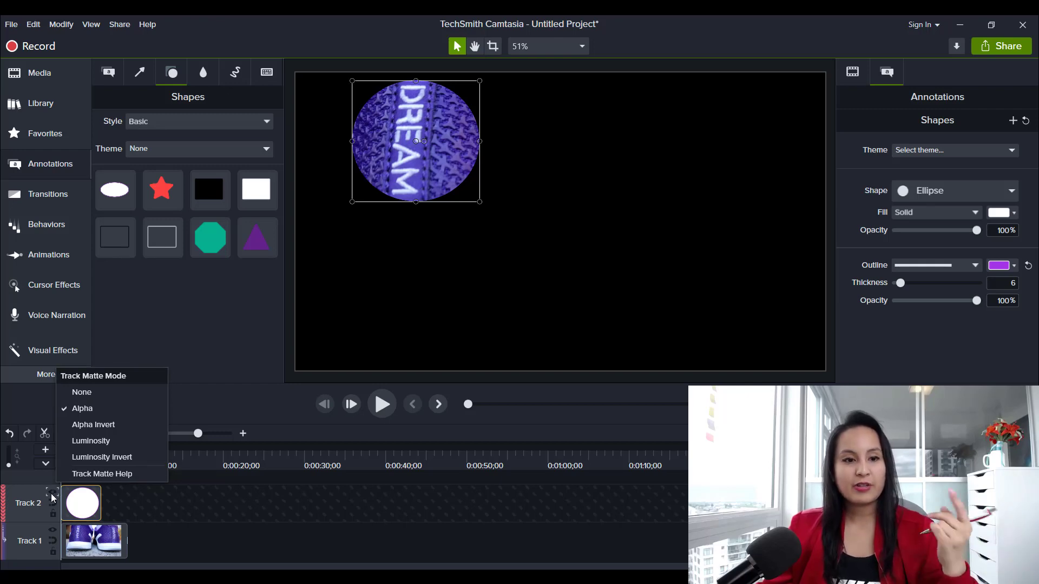
left_click(86, 430)
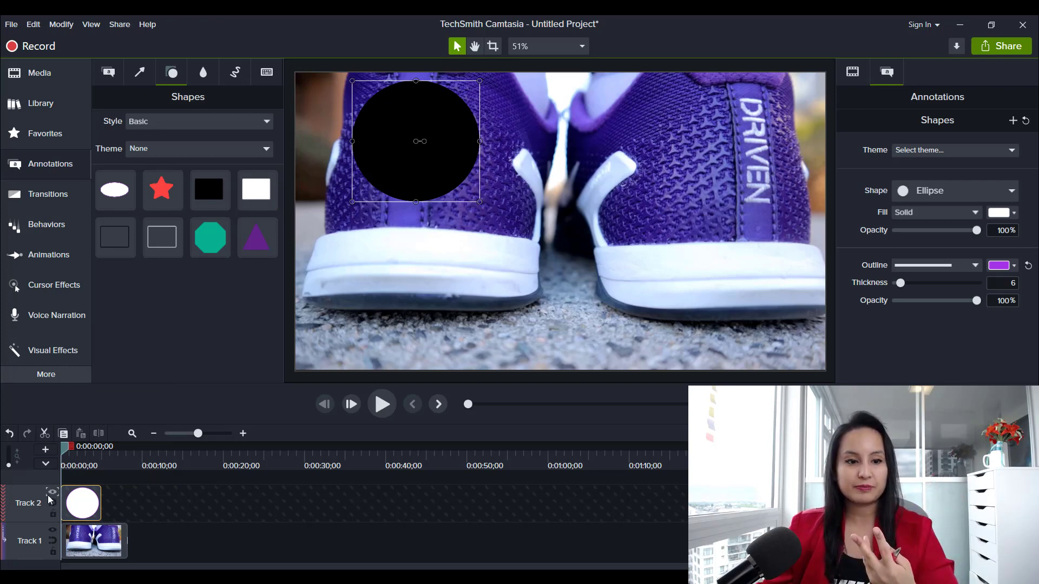
Step: Delete the circle and move the Backwards footage clip from Track 1 up to Track 2
key("Delete")
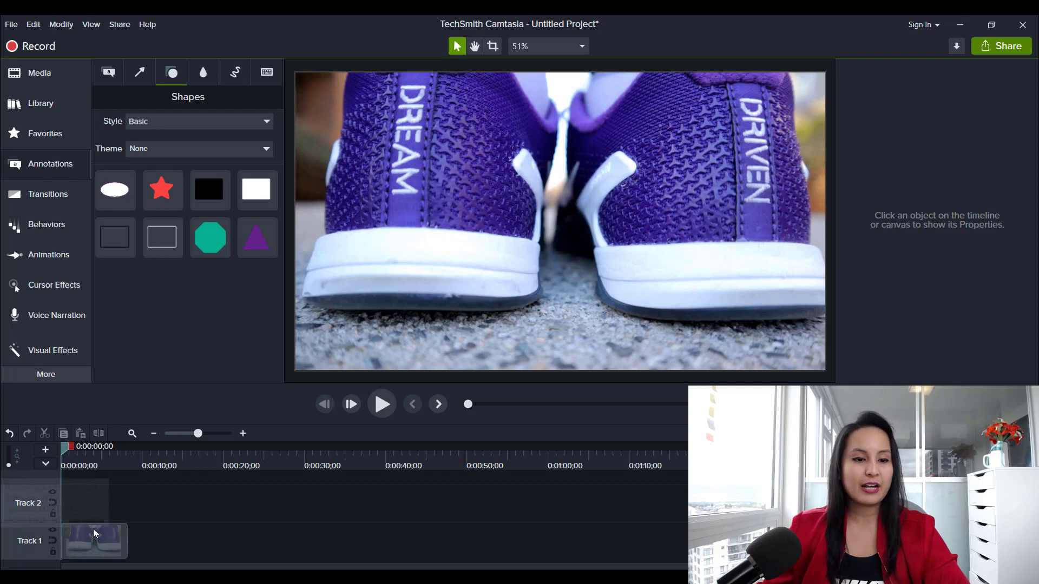
left_click_drag(93, 528, 107, 496)
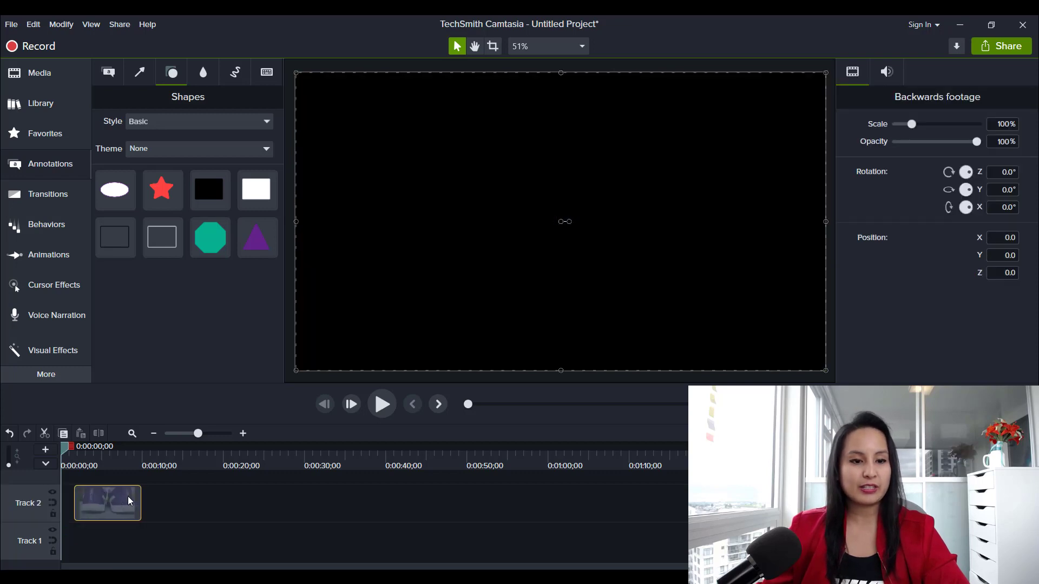
Step: Split the Track 2 clip at 0:00:04;12 and 0:00:07;24, then spread the three pieces apart with wide gaps
left_click(97, 466)
left_click(125, 470)
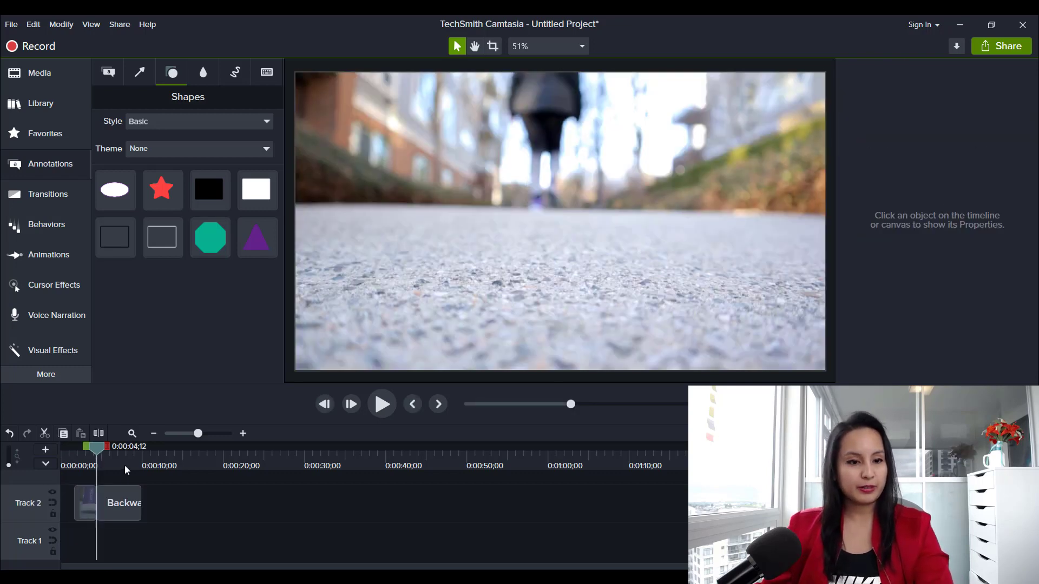
left_click(124, 465)
left_click(125, 498)
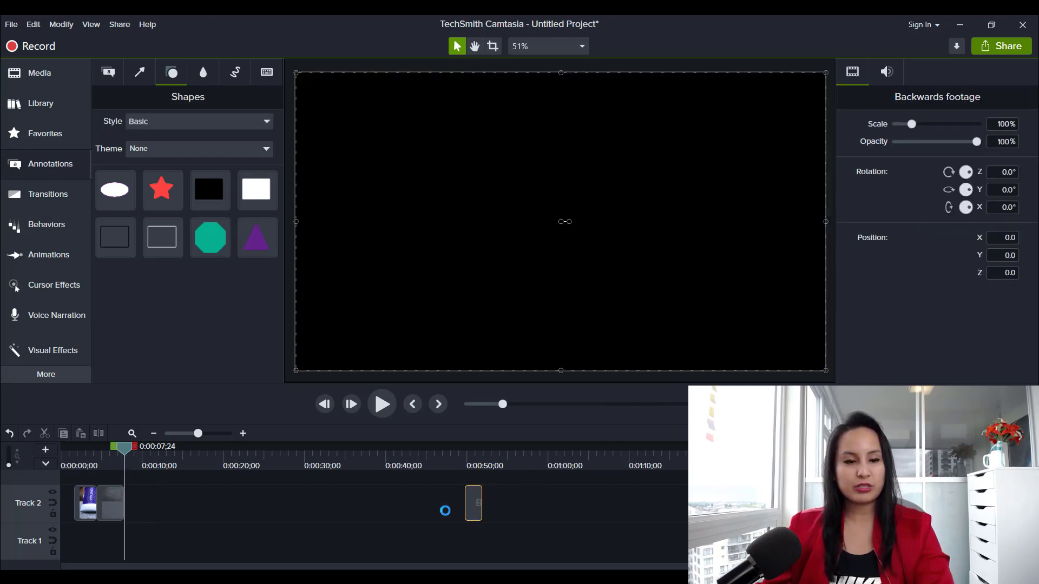
left_click_drag(106, 493, 283, 502)
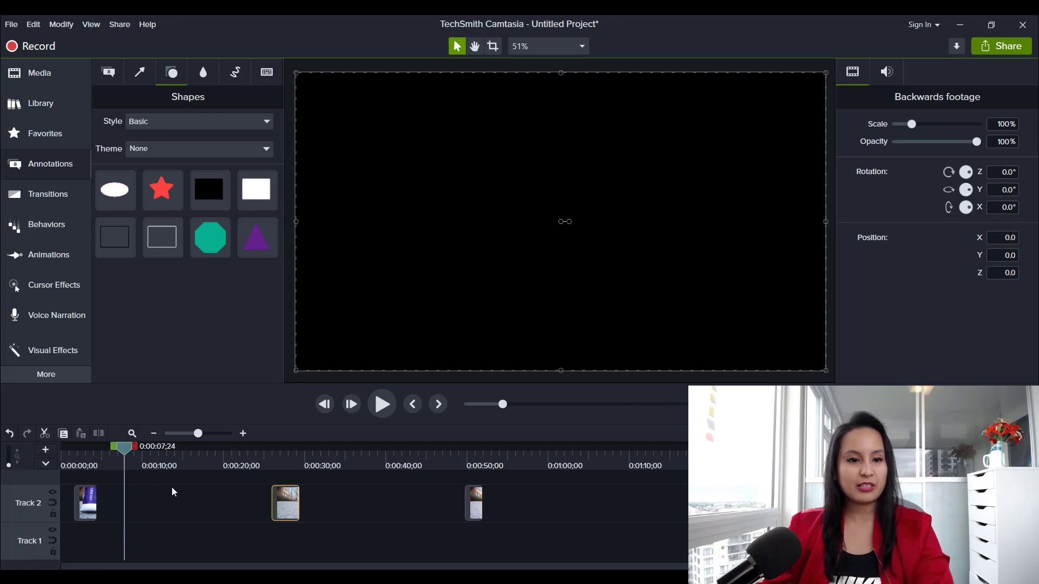
left_click(124, 493)
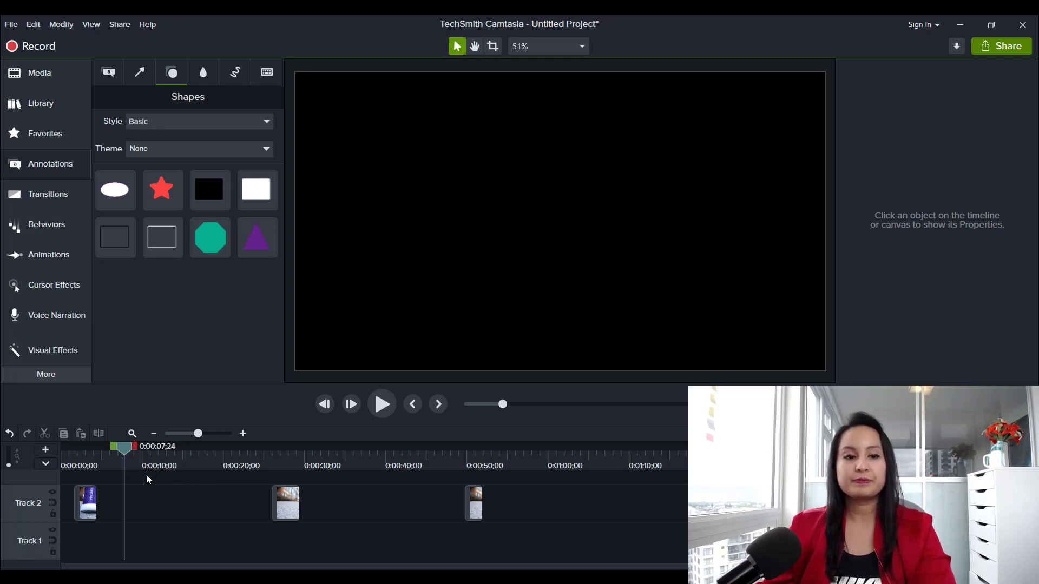
Step: Close the gaps on Track 2 with its magnetic option, then rejoin the separated pieces end to end by hand
left_click(53, 502)
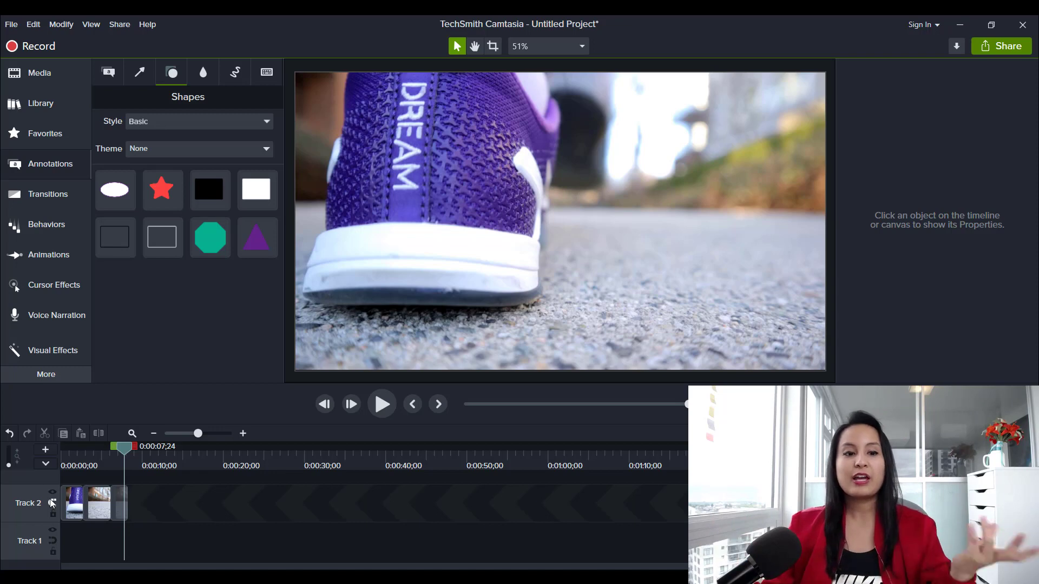
left_click(114, 495)
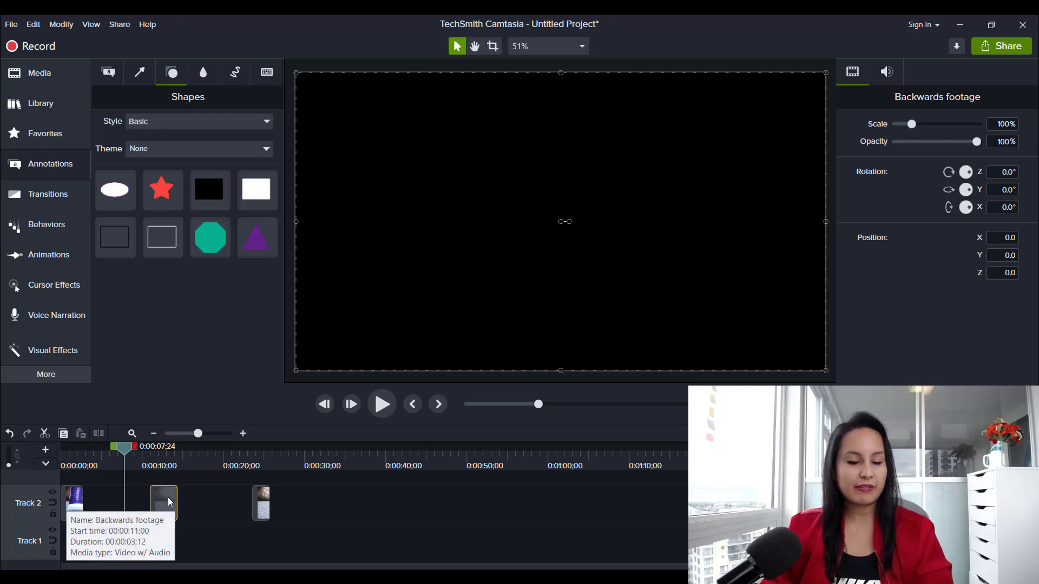
left_click_drag(166, 502, 83, 502)
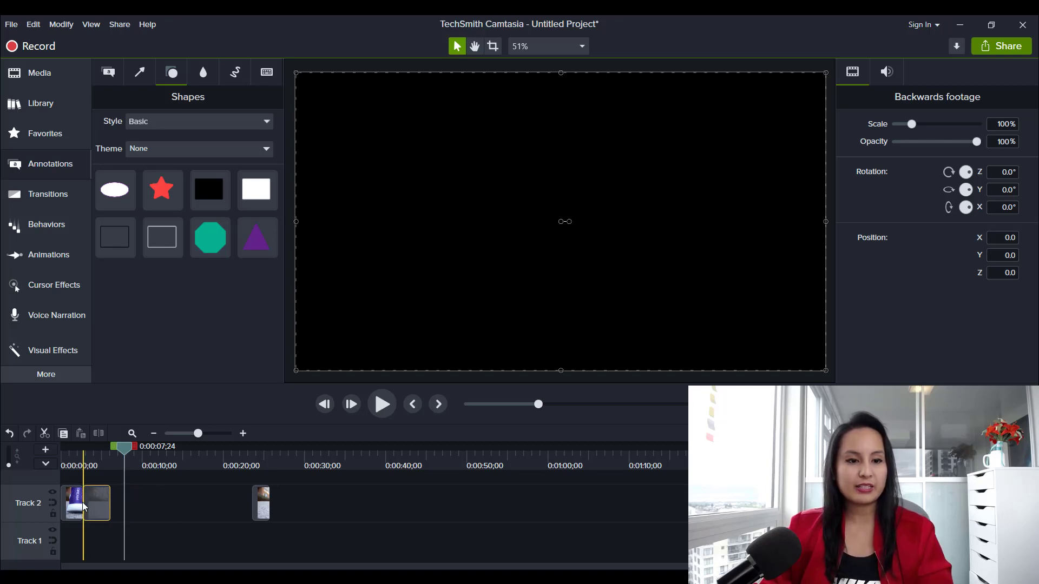
left_click_drag(262, 501, 97, 504)
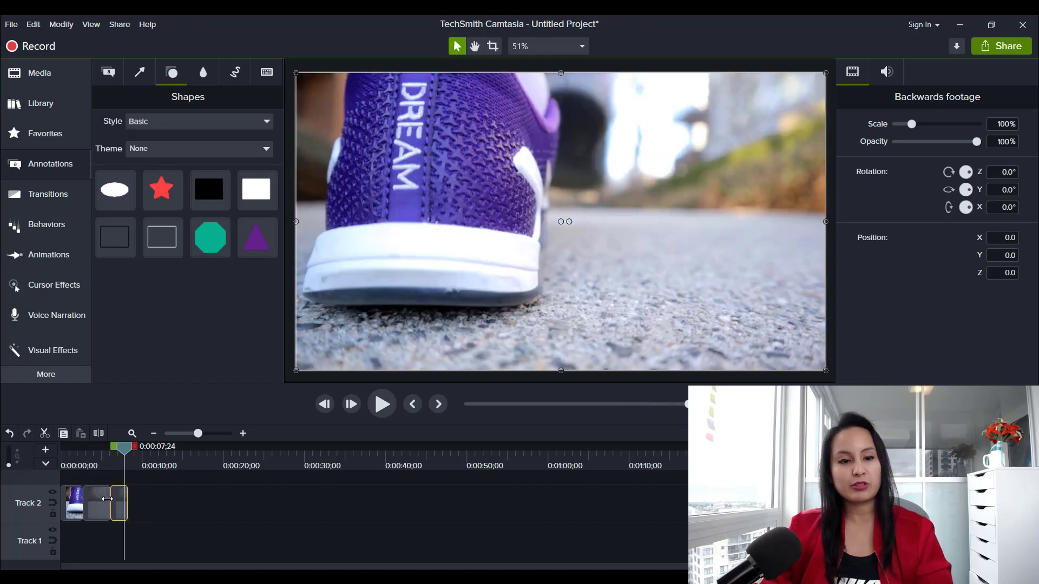
left_click(170, 504)
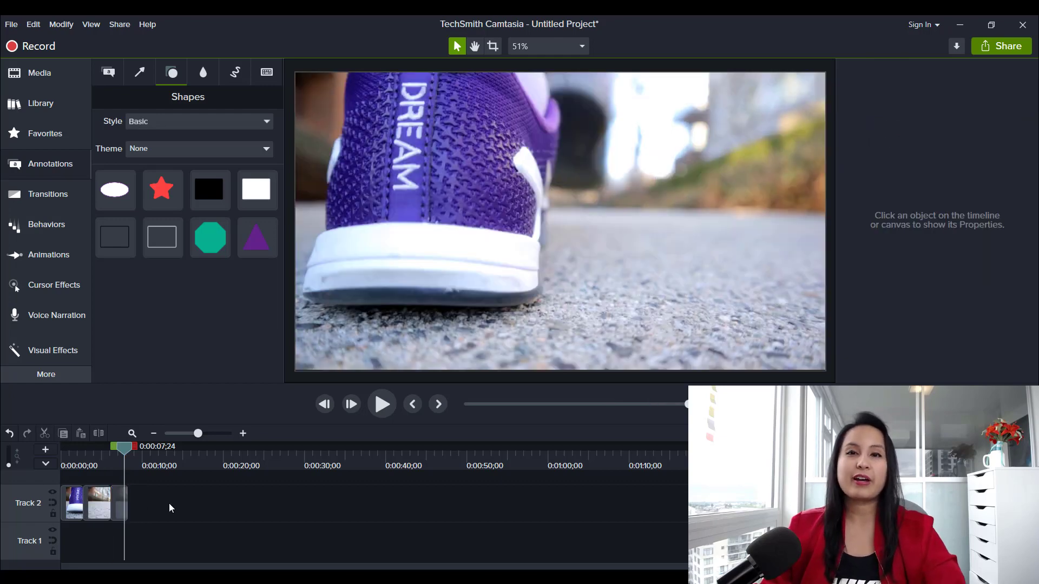
Step: Open the Media Bin and add the Backwards footage clip near the start of a new Track 3
key("ctrl+1")
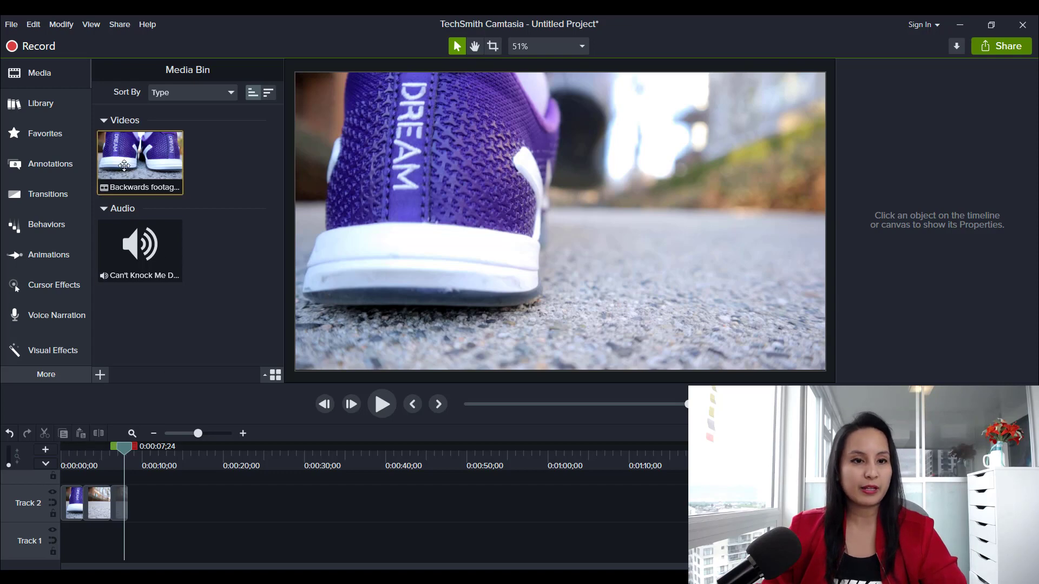
key("ctrl+a")
left_click_drag(135, 225, 44, 478)
Step: Shift the last two Track 2 pieces later and move the Track 3 clip into the gap after the first piece
left_click(167, 536)
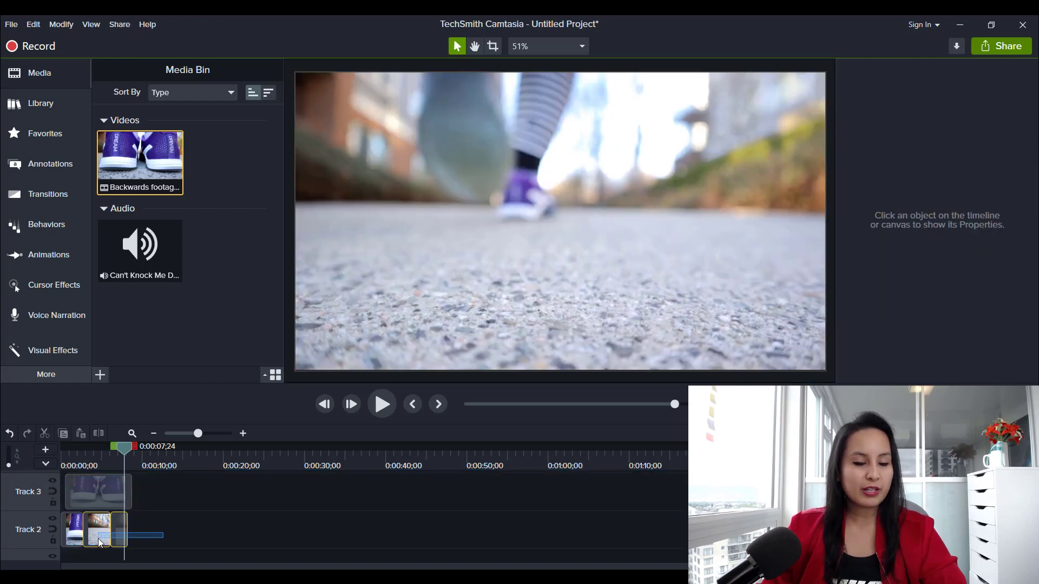
left_click_drag(99, 538, 168, 540)
left_click(75, 492)
left_click_drag(75, 492, 99, 527)
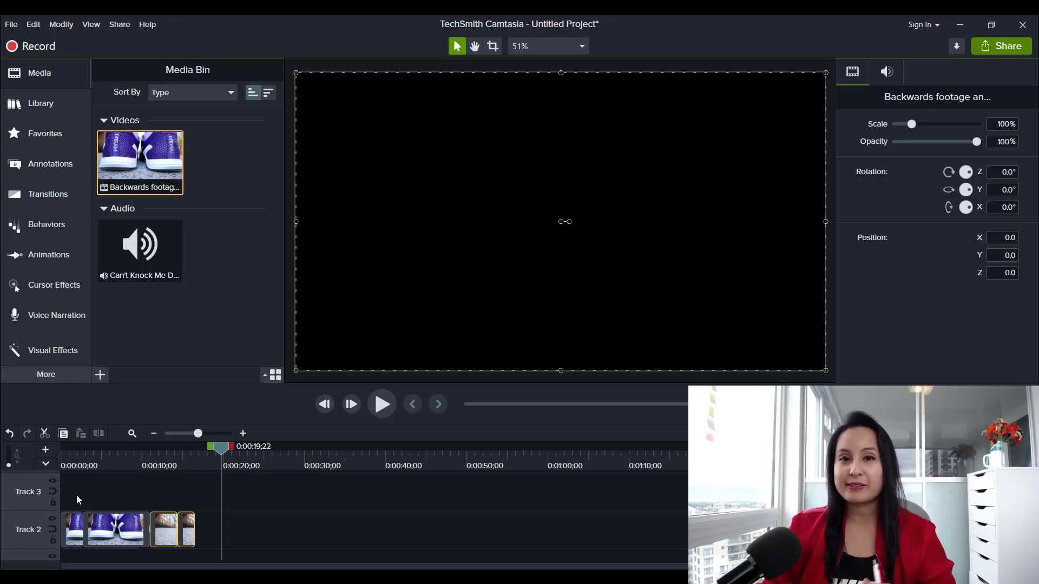
Step: Delete the inserted full-length clip from Track 2 and move the last two pieces back beside the first piece
left_click(102, 498)
left_click(106, 544)
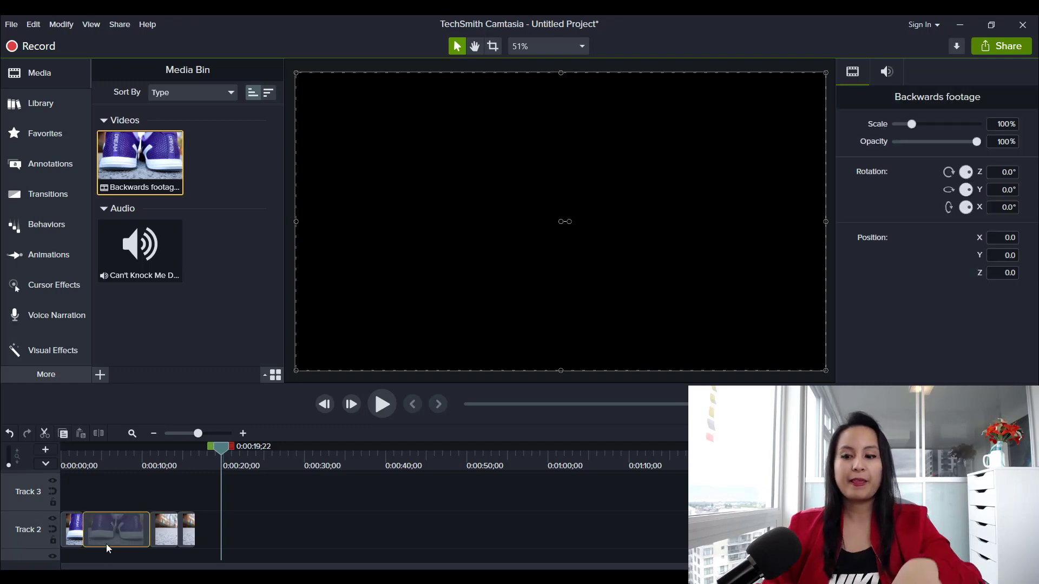
key("Delete")
left_click_drag(158, 527, 87, 542)
left_click(72, 498)
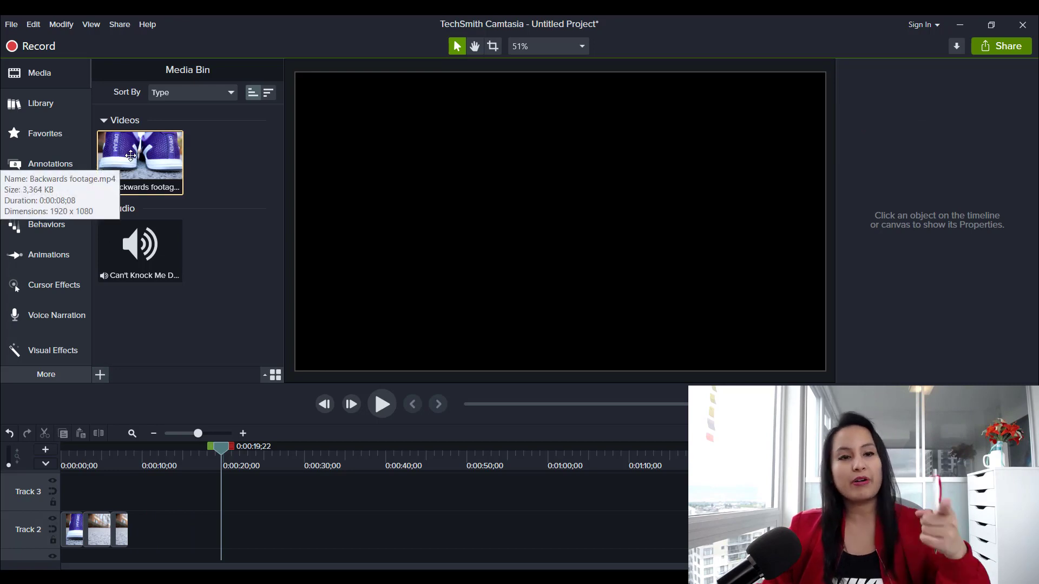
Step: Replace the middle Track 2 piece with the Backwards footage media using Replace from Start
left_click(99, 522)
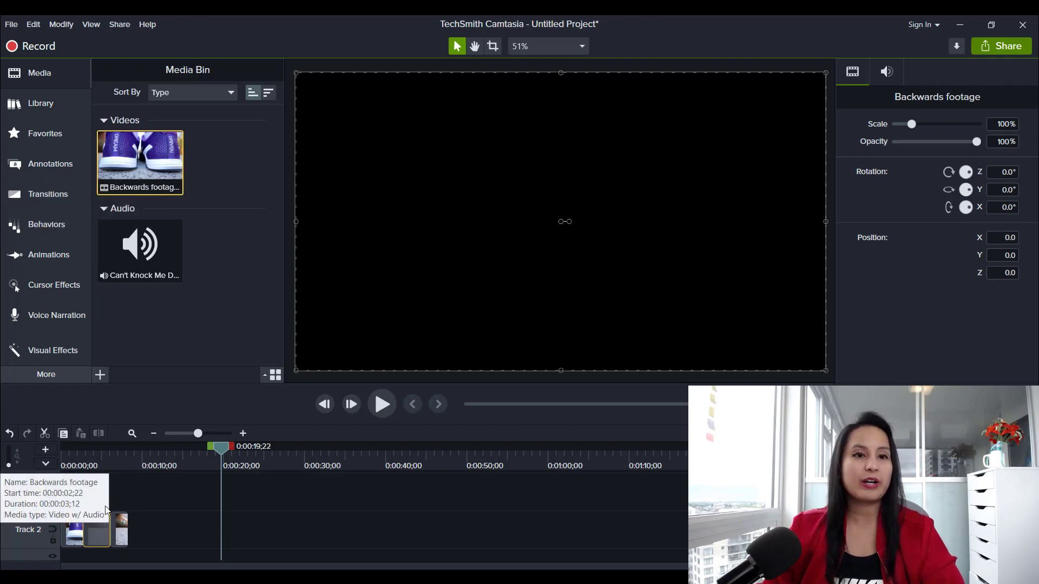
right_click(130, 161)
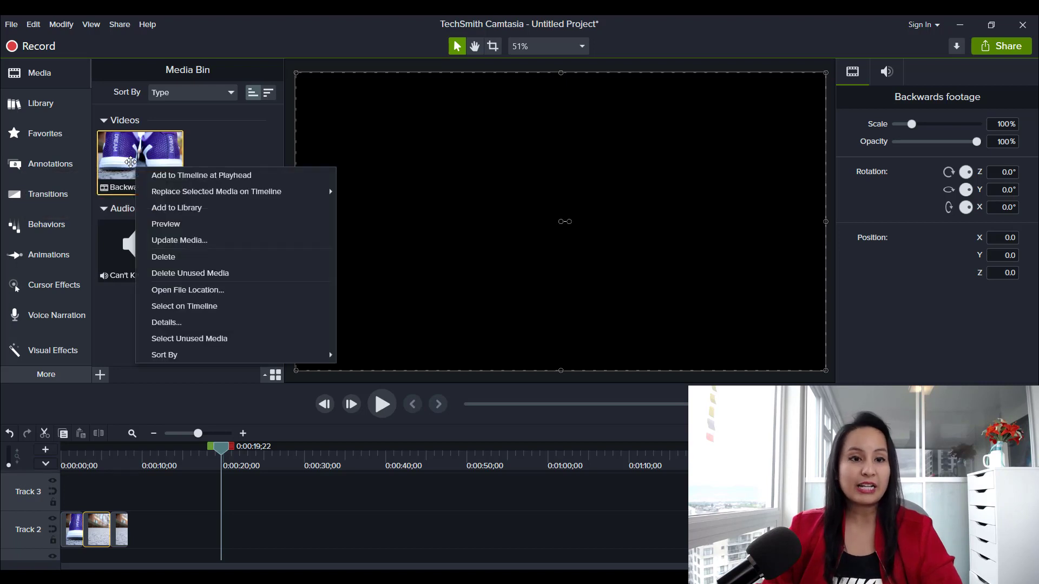
mouse_move(177, 195)
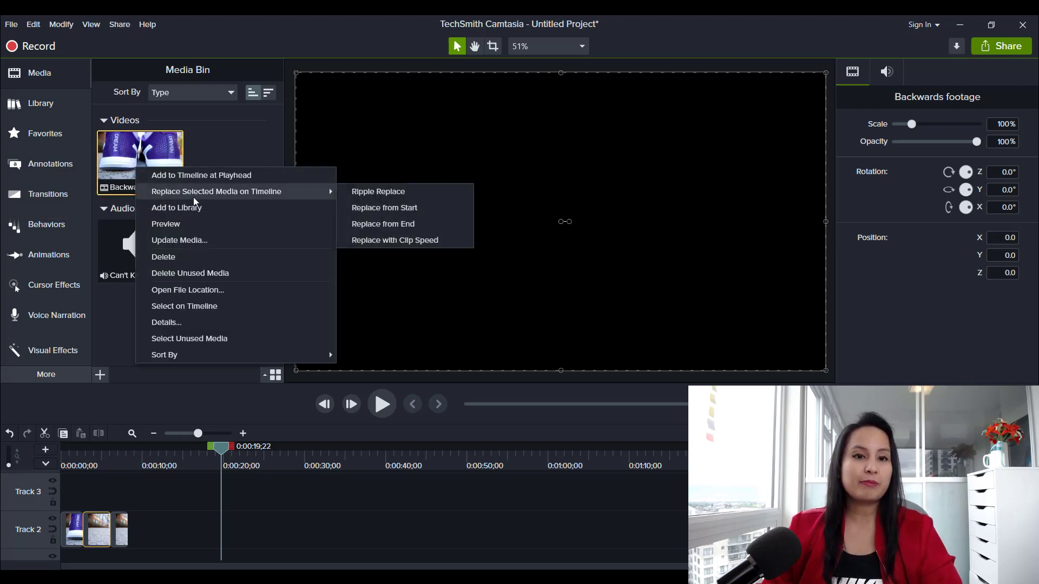
left_click(367, 211)
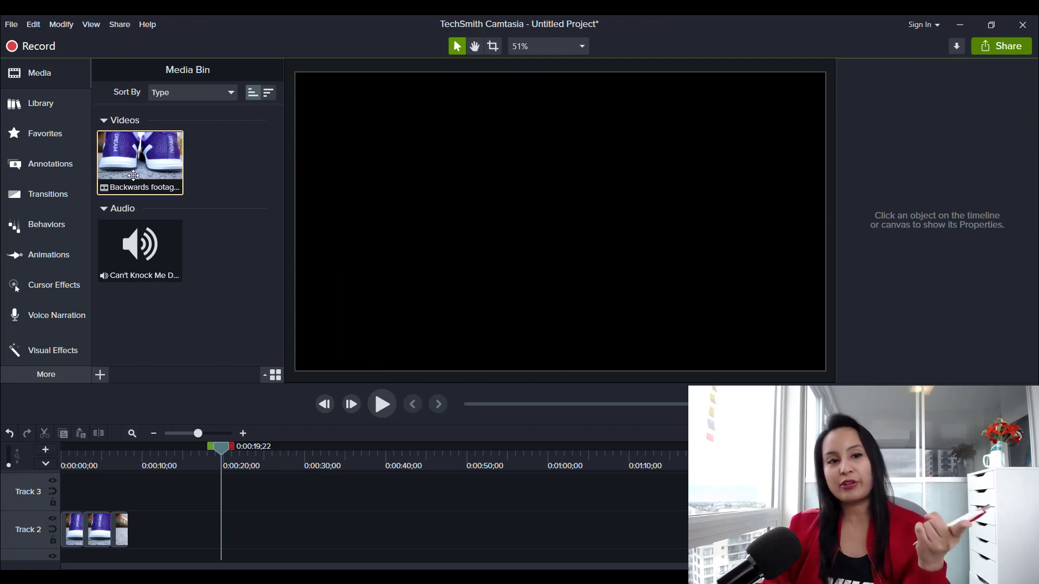
Step: Place Backwards footage on Track 3 at 0:00:02;28, then insert it between the first and second pieces on Track 2
left_click_drag(133, 176, 117, 490)
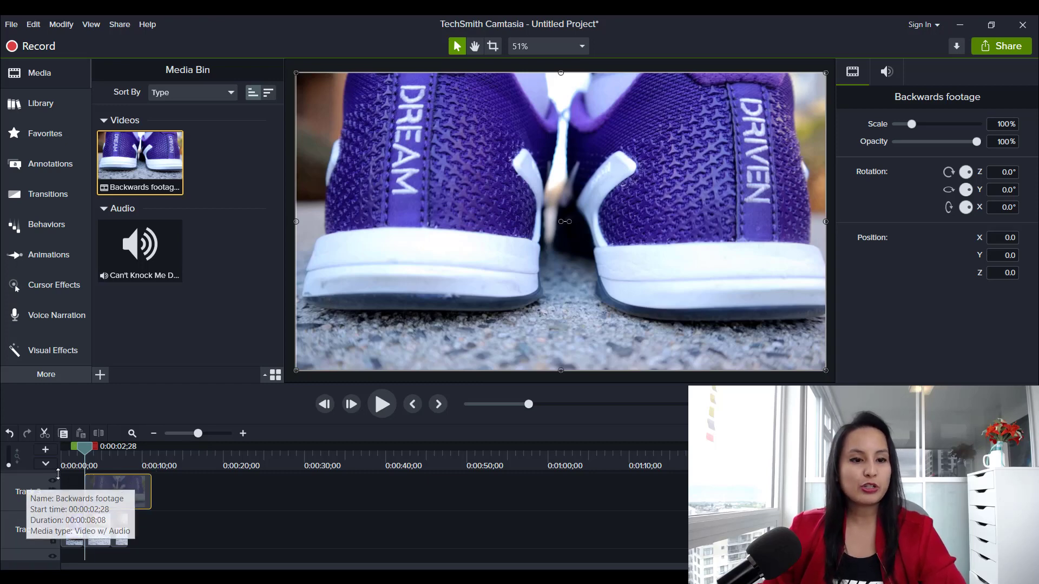
left_click_drag(122, 490, 99, 489)
left_click_drag(78, 529, 83, 526)
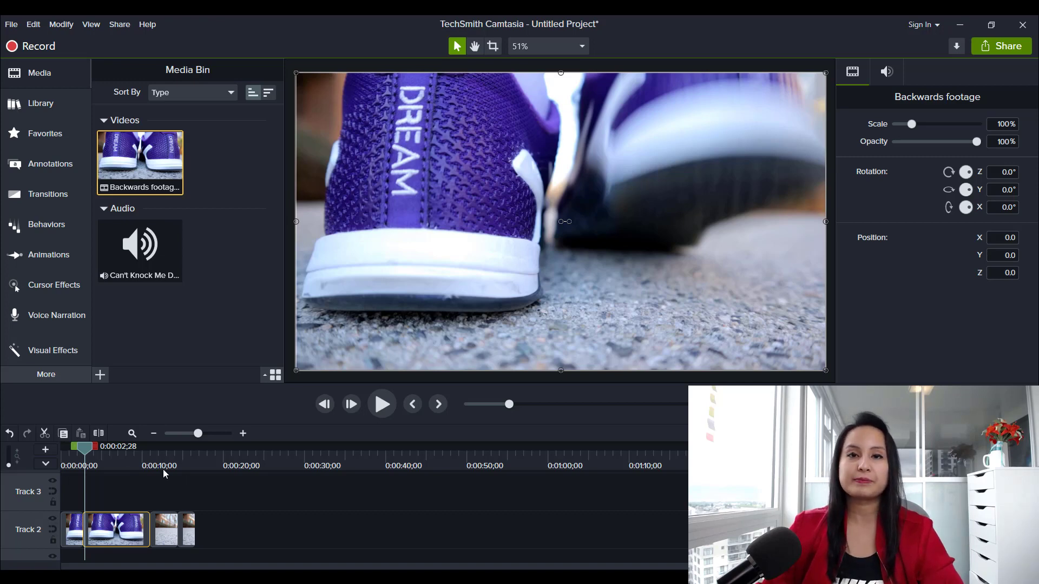
Step: Move the first short piece on Track 2 between the last two pieces, then select the full-length clip
left_click_drag(71, 522, 189, 529)
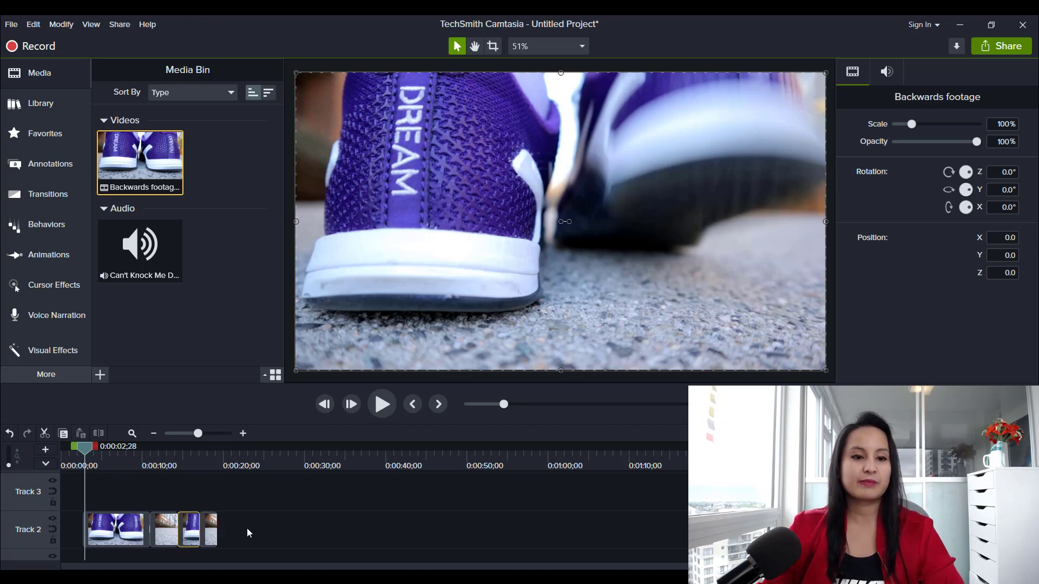
left_click(116, 529)
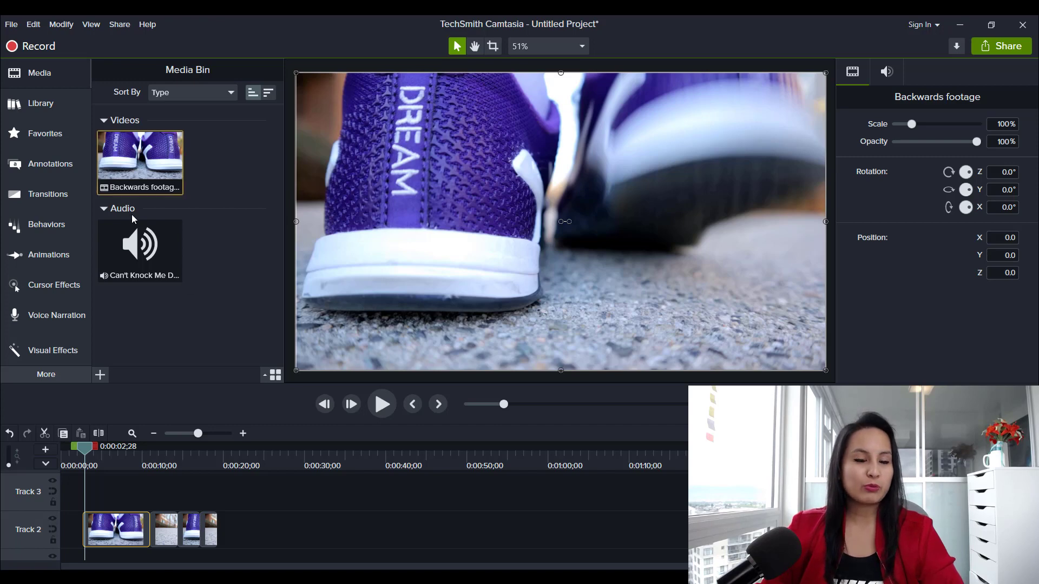
Step: Select the unused media in the Media Bin
right_click(184, 320)
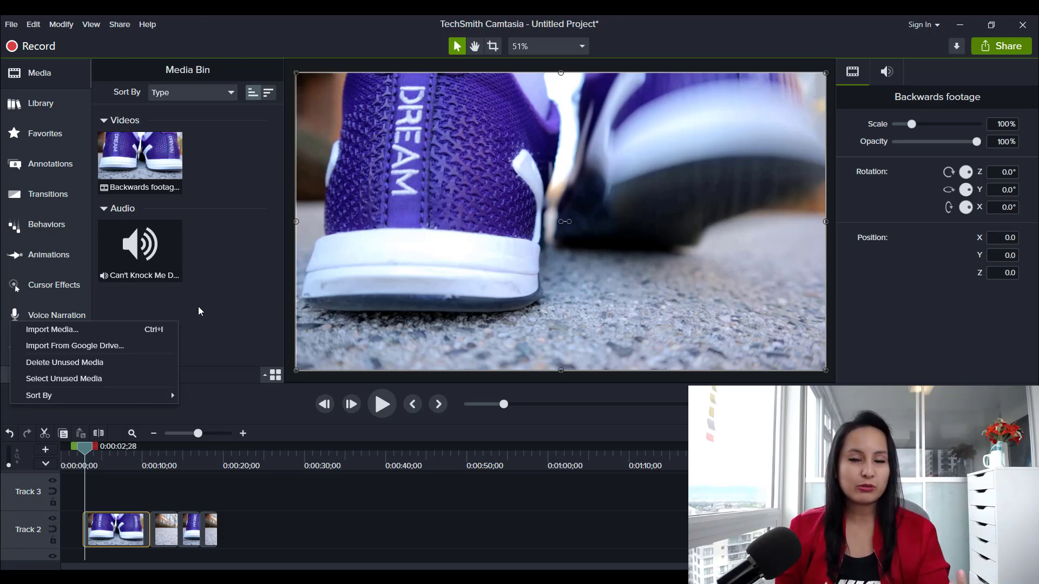
left_click(93, 380)
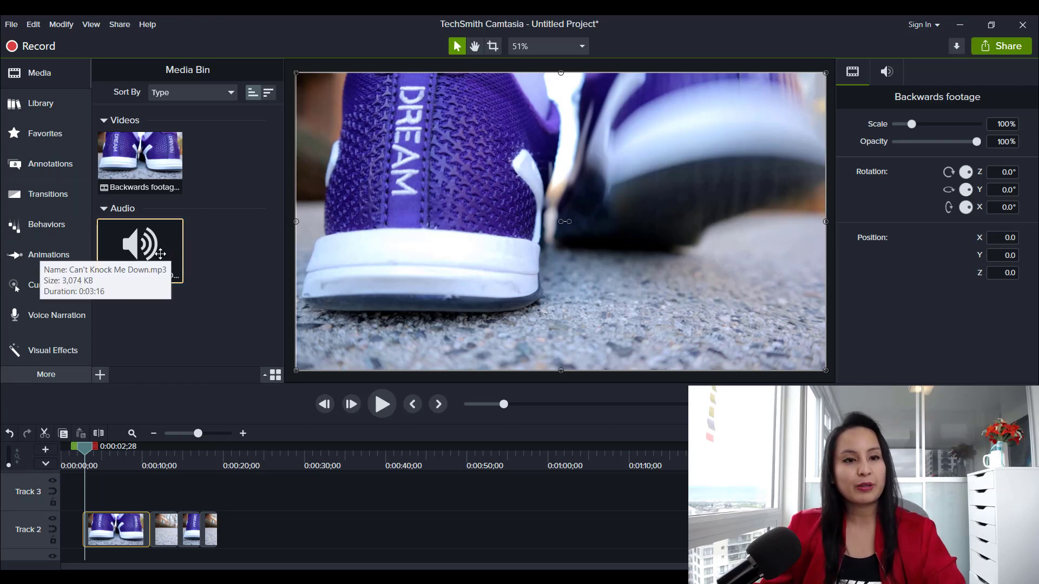